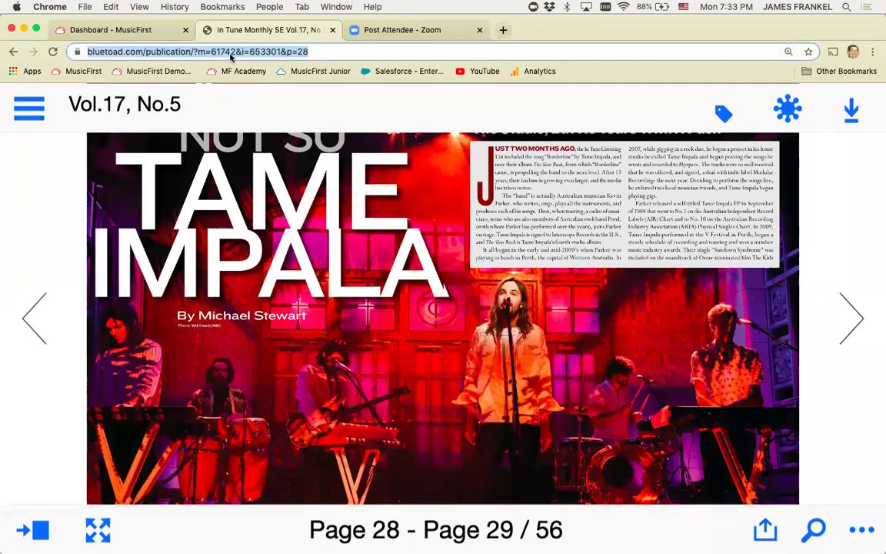
# - Close the magazine page, open the Shed the Music resource from the MusicFirst dashboard, and dismiss its COVID-19 notice
pyautogui.click(333, 31)
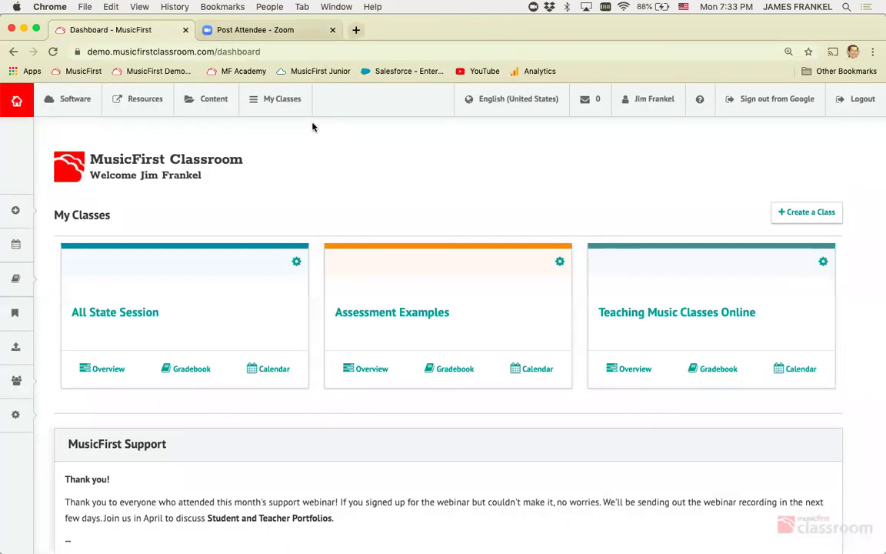
pyautogui.click(137, 98)
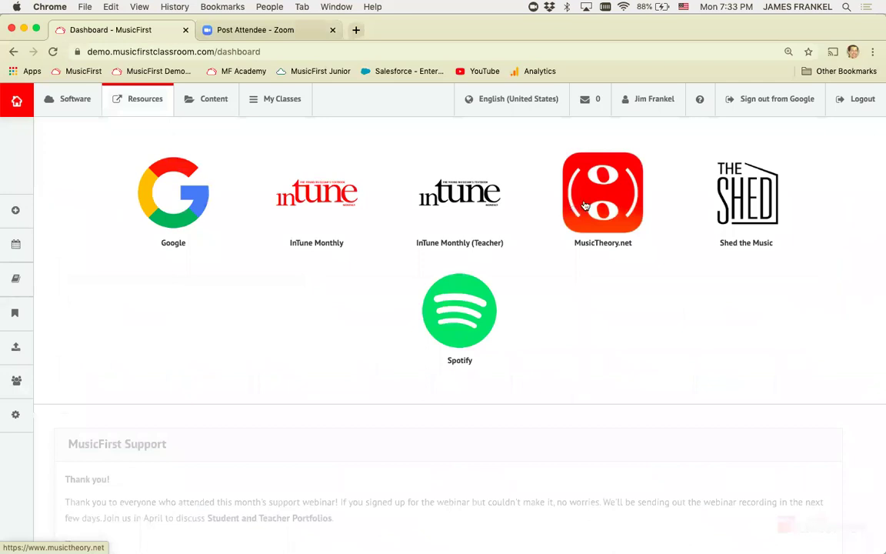
pyautogui.click(764, 205)
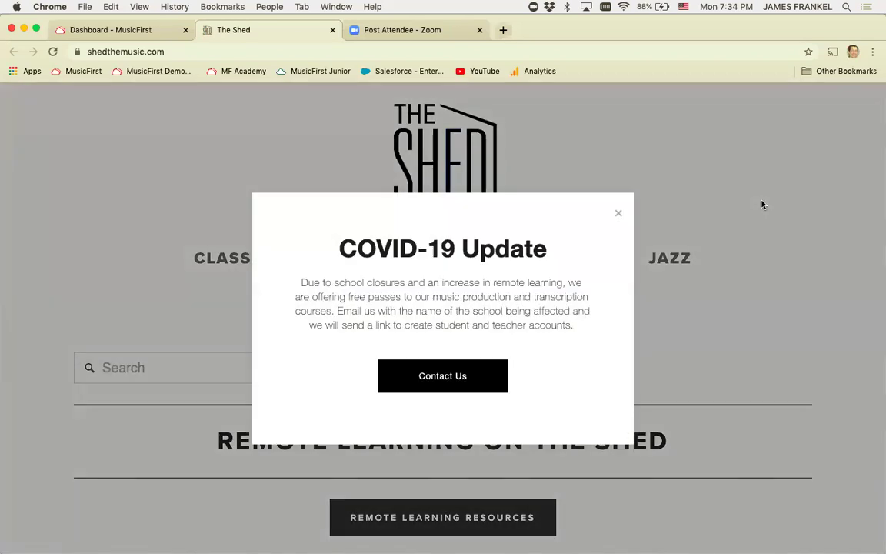
pyautogui.click(620, 217)
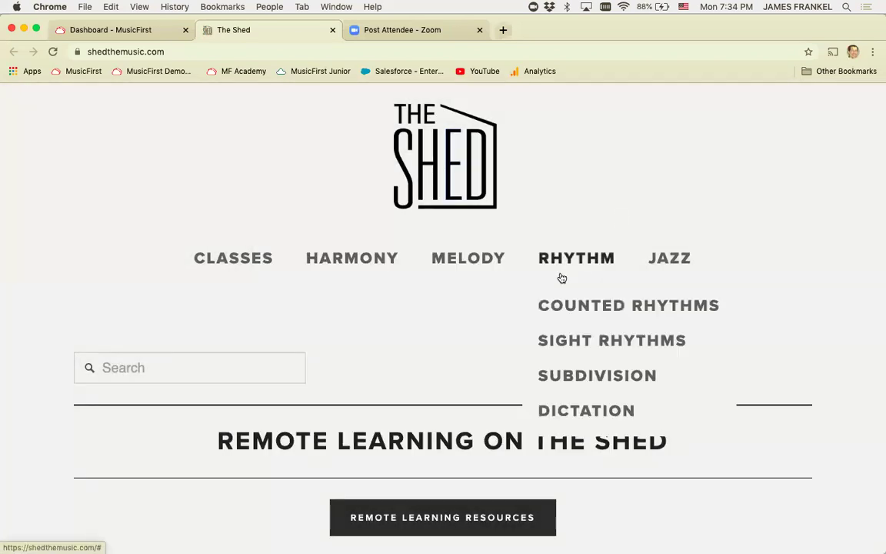
# - View the Treble Clef lesson in The Shed's melody note reading resources, select its web address, and close the site
pyautogui.moveTo(467, 259)
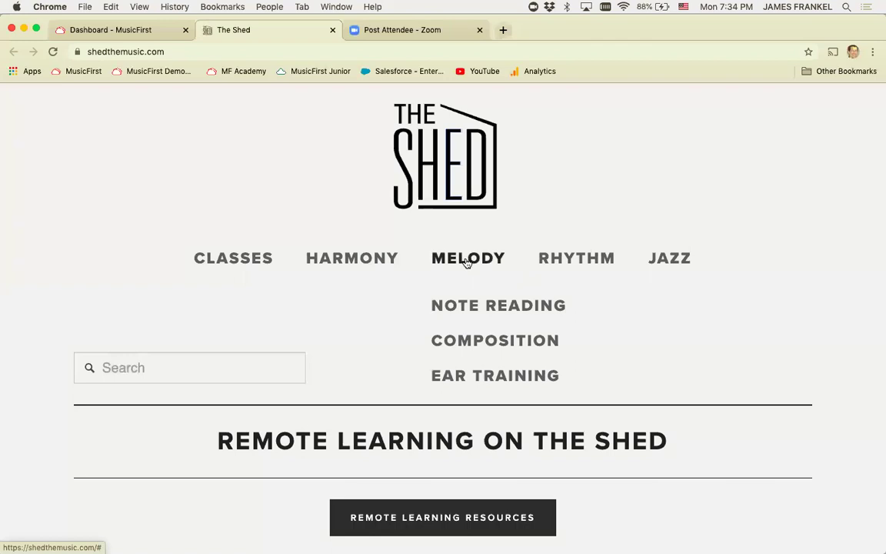
pyautogui.click(440, 305)
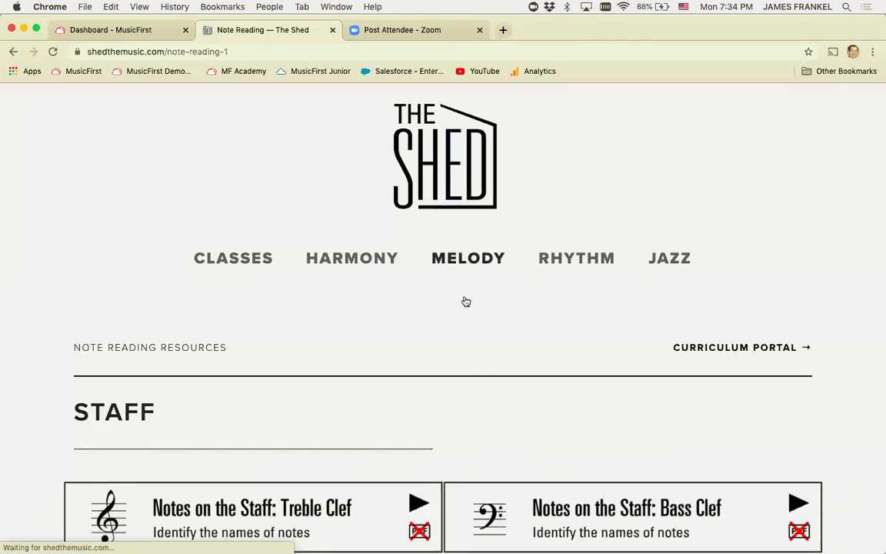
pyautogui.scroll(-3, 467, 343)
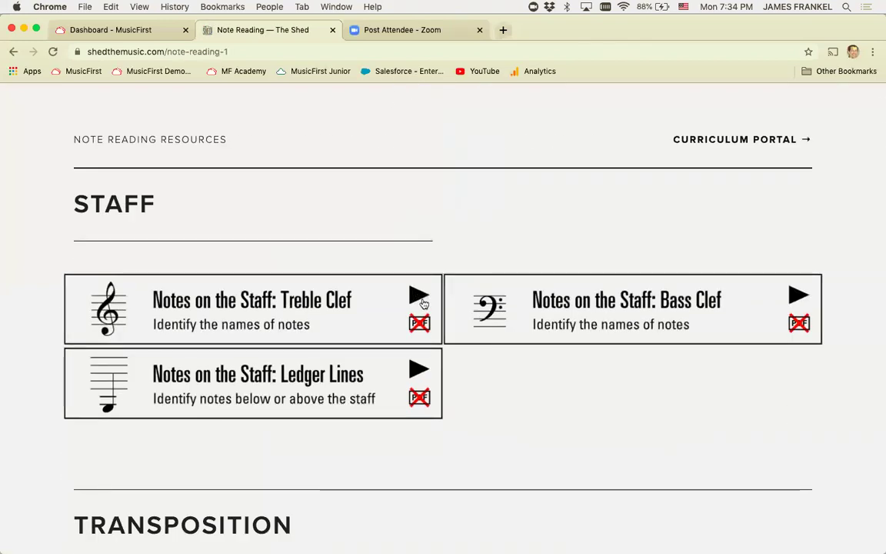
pyautogui.click(418, 295)
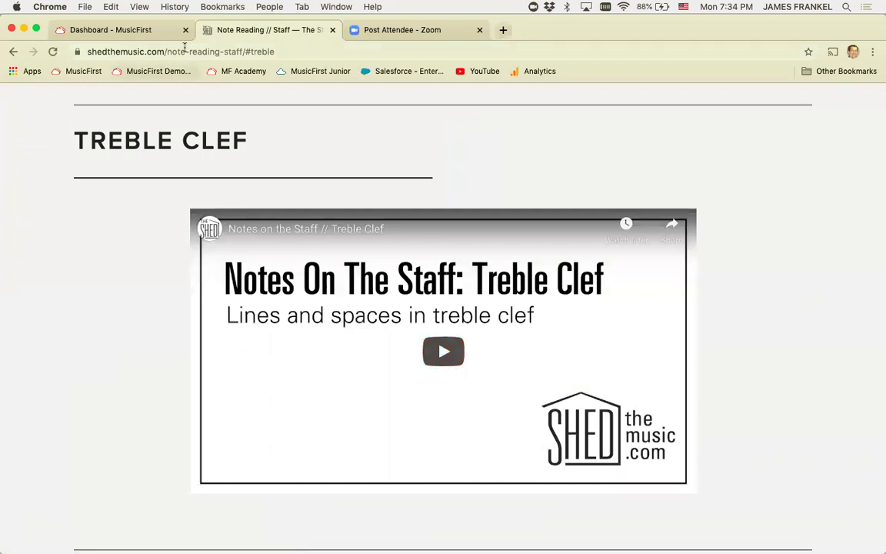
pyautogui.click(327, 51)
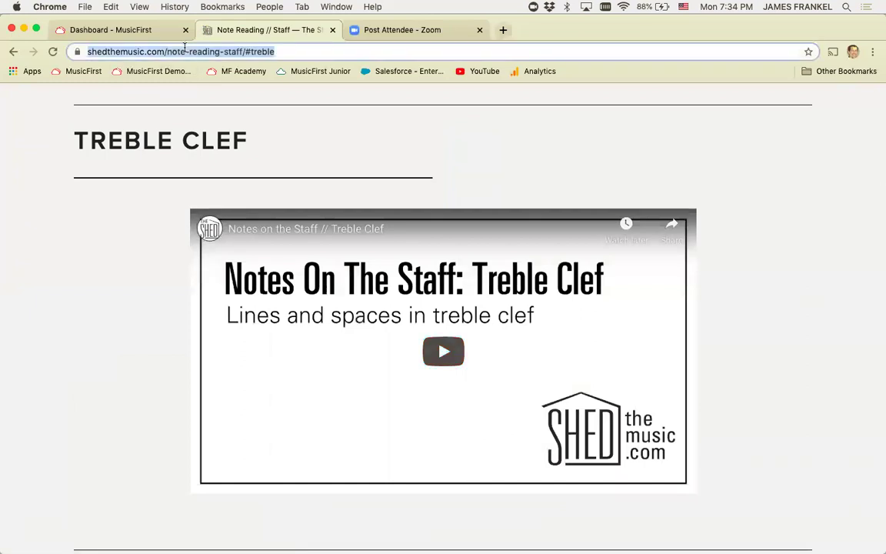
pyautogui.click(331, 29)
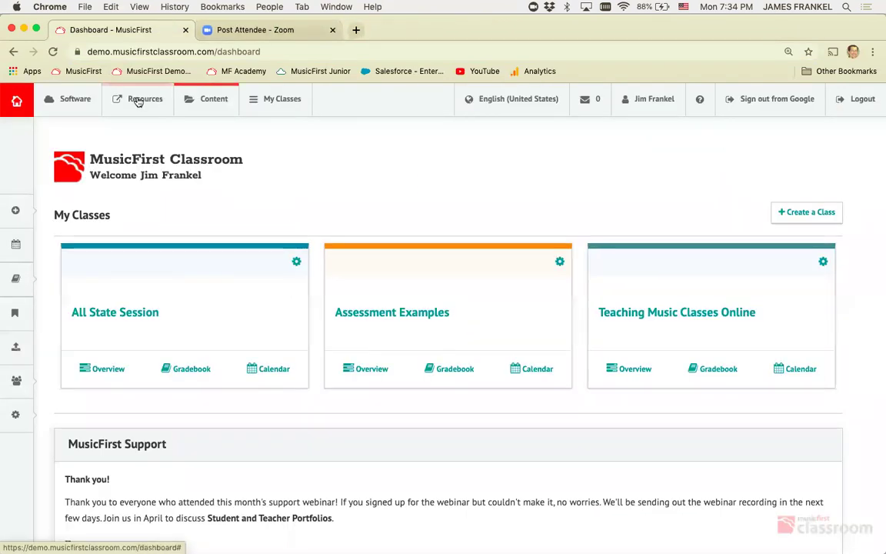
# - Open the Chorus category of the MusicFirst Library
pyautogui.click(205, 104)
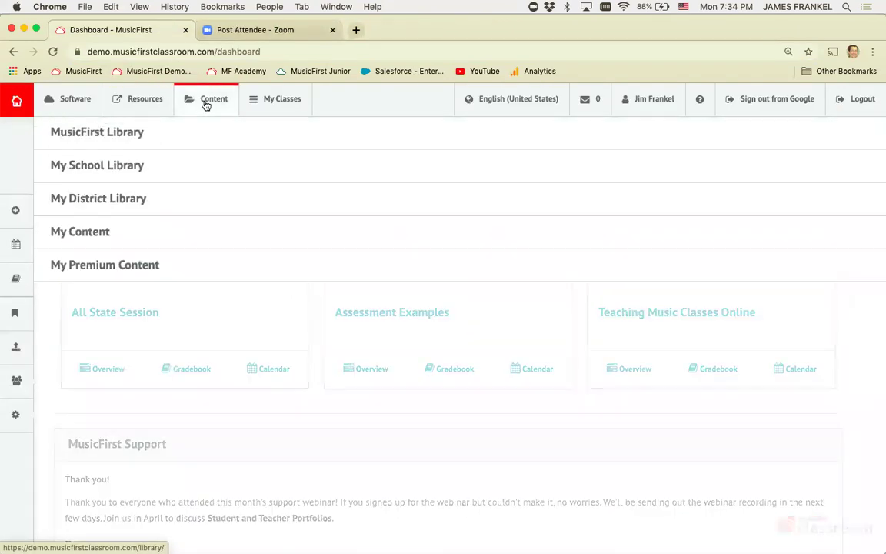
pyautogui.click(132, 131)
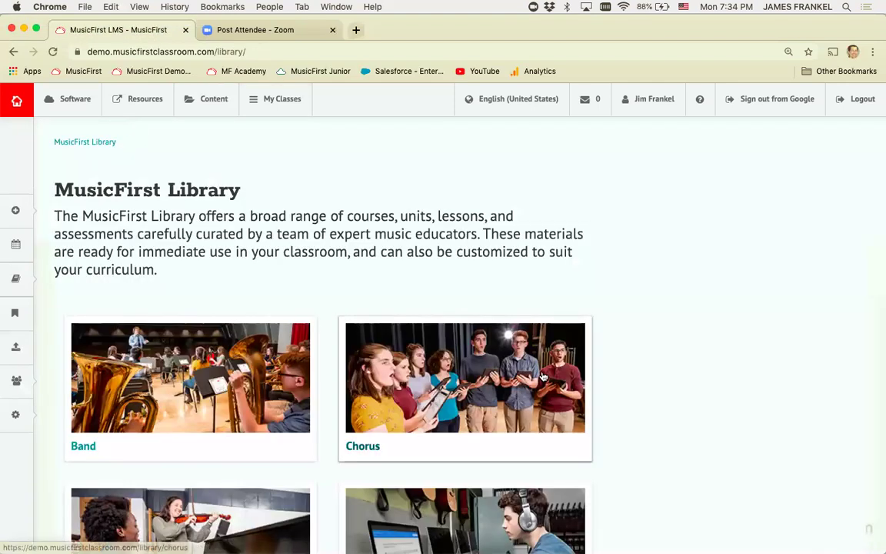
pyautogui.scroll(-3, 544, 376)
pyautogui.scroll(-3, 543, 376)
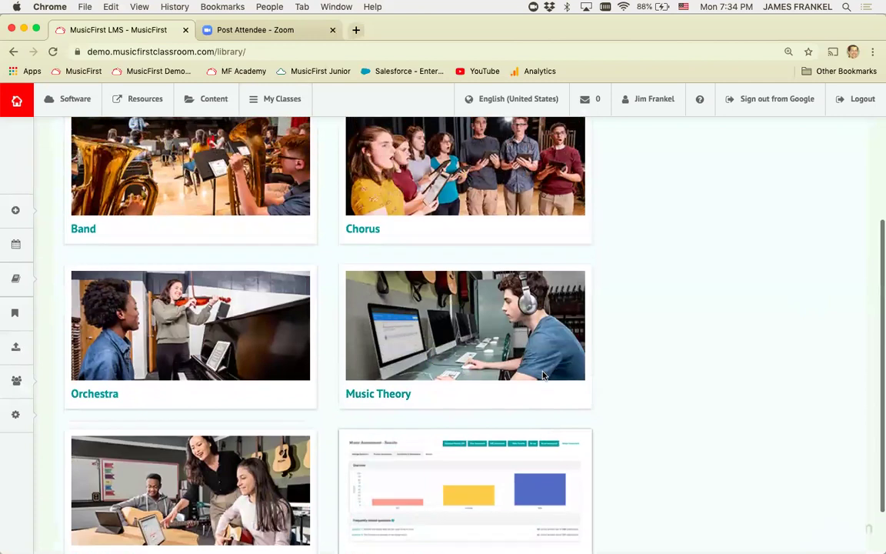
pyautogui.scroll(1, 543, 377)
pyautogui.click(475, 192)
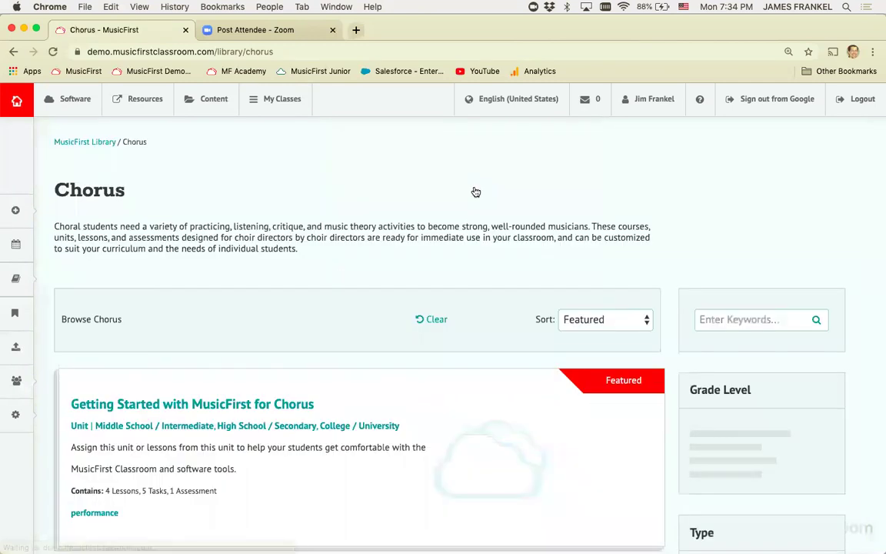
# - Filter the Chorus library materials by the Course type
pyautogui.scroll(-3, 529, 312)
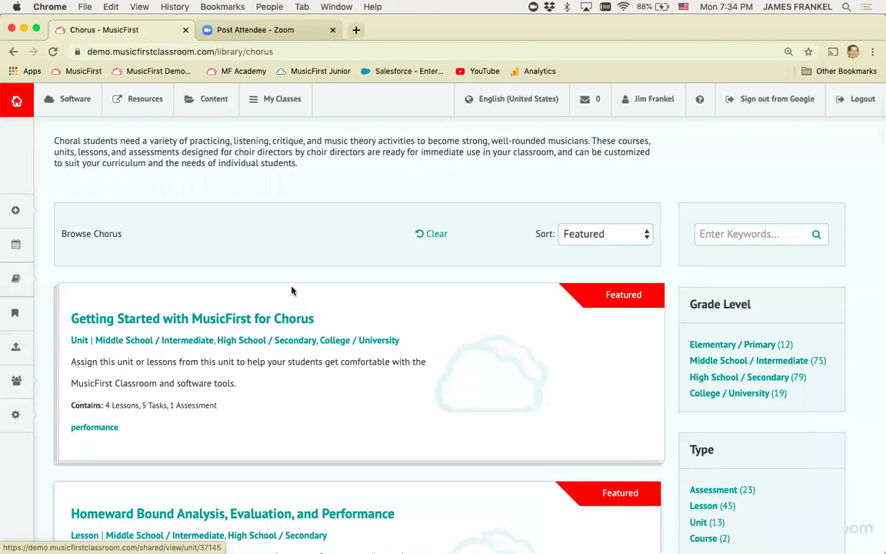
pyautogui.scroll(-2, 293, 290)
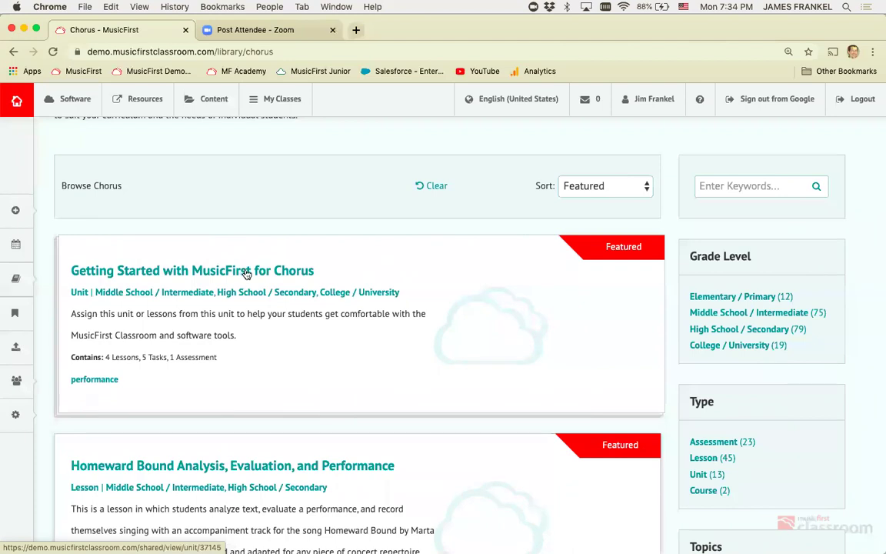
pyautogui.scroll(-2, 596, 388)
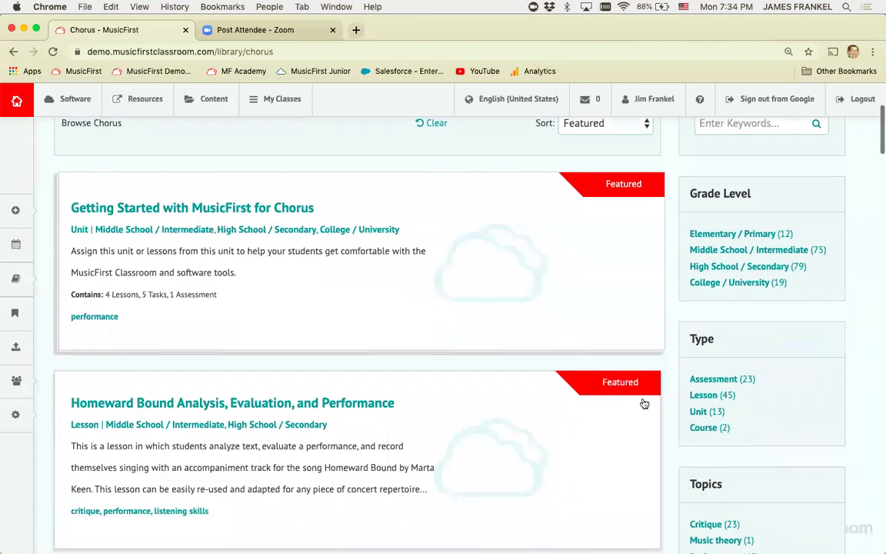
pyautogui.click(696, 427)
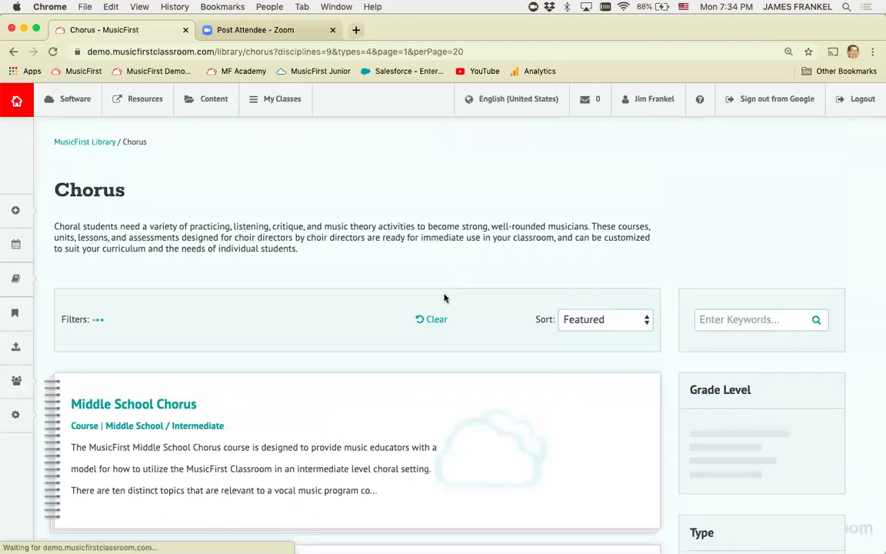
# - Open the Middle School Chorus course and look through its description and its getting-started and vocal technique lessons
pyautogui.scroll(-4, 444, 298)
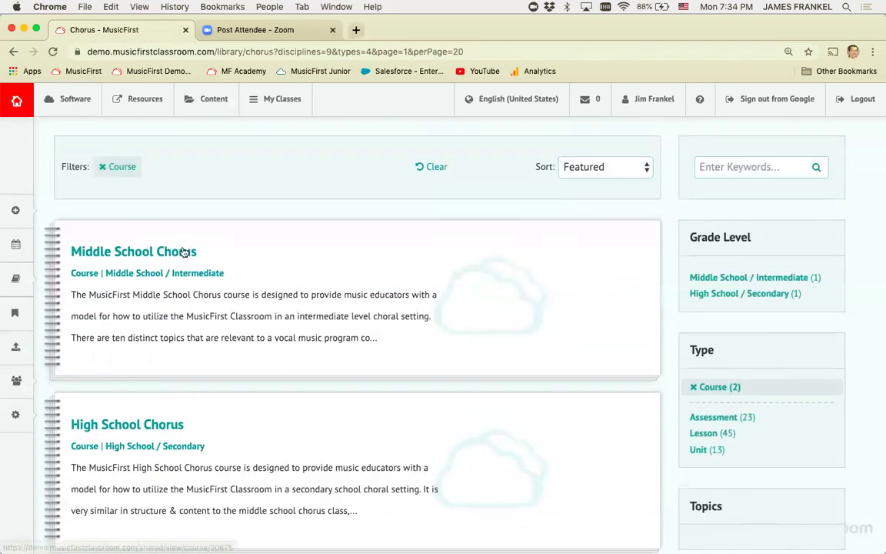
pyautogui.click(184, 253)
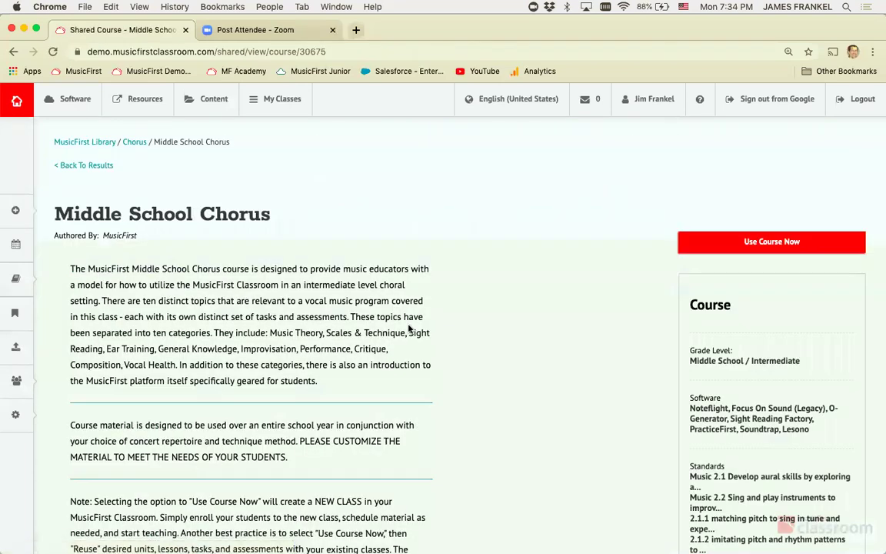
pyautogui.scroll(-10, 409, 328)
pyautogui.scroll(-15, 408, 329)
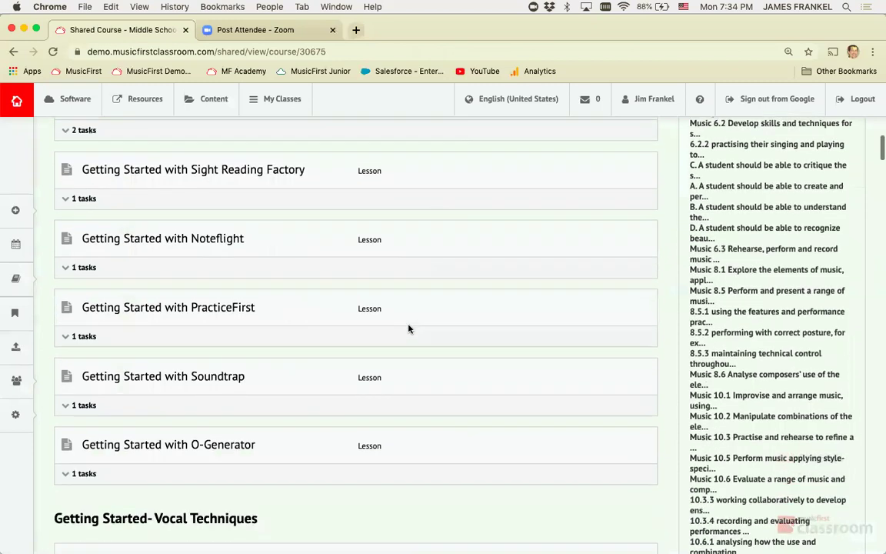
pyautogui.scroll(-1, 409, 328)
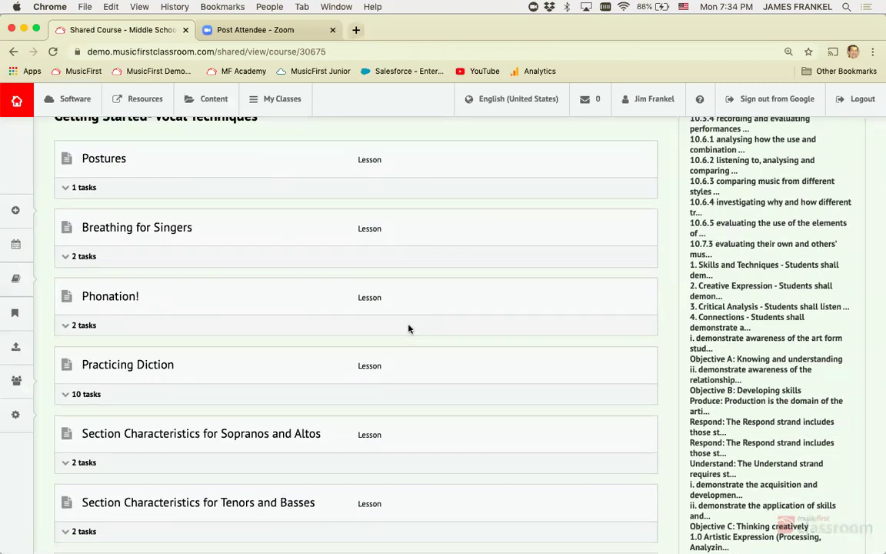
pyautogui.scroll(10, 409, 329)
pyautogui.scroll(5, 408, 329)
pyautogui.scroll(15, 408, 328)
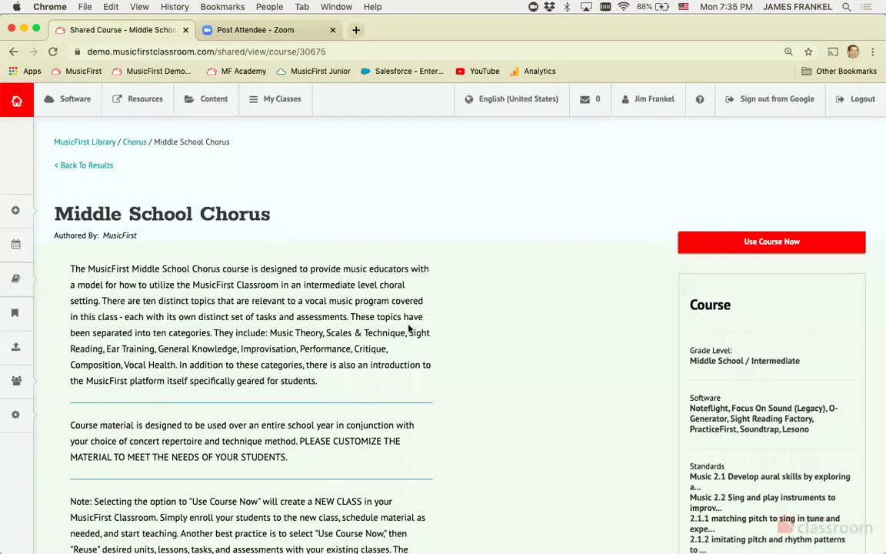
# - Use the Middle School Chorus course to create a class titled Main Street Middle School Chorus
pyautogui.click(732, 248)
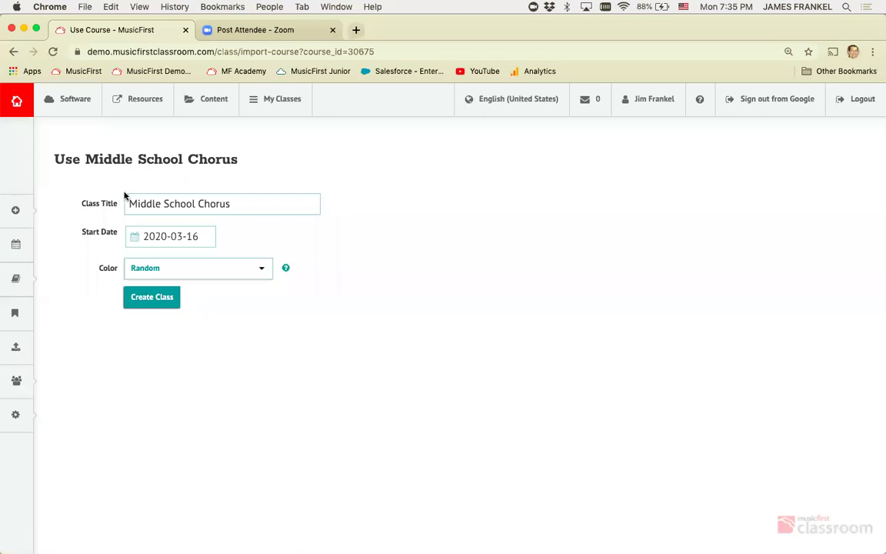
pyautogui.click(130, 202)
pyautogui.write('Main Street')
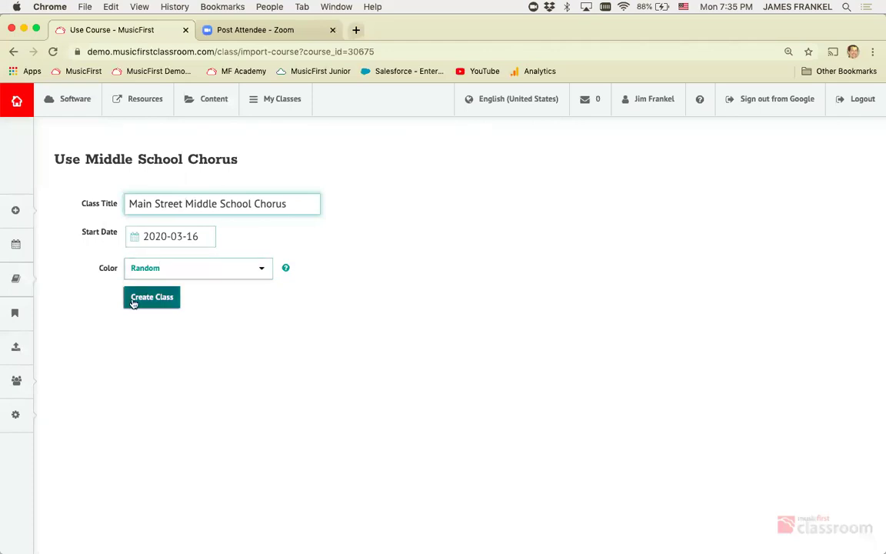
pyautogui.click(147, 297)
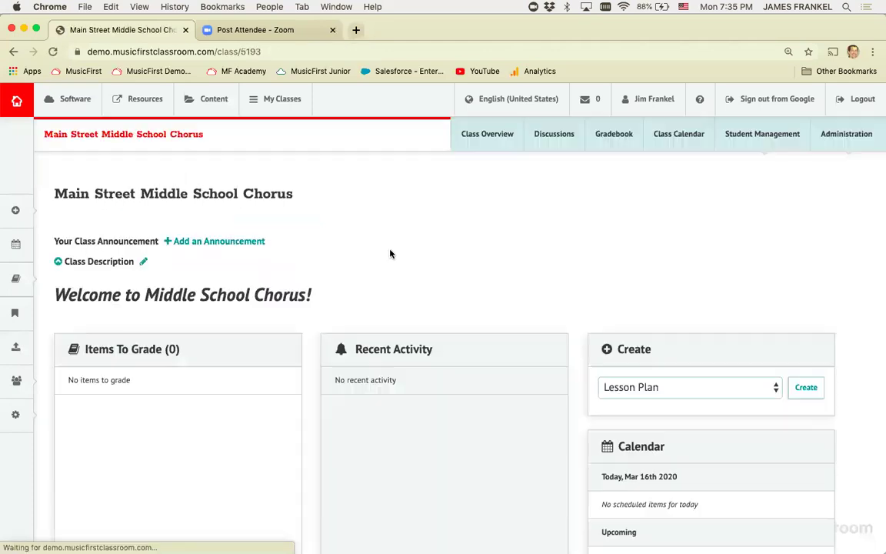
# - Schedule the unscheduled Rhythm lesson on Tuesday, March 17, 2020 in the new class's calendar
pyautogui.click(682, 142)
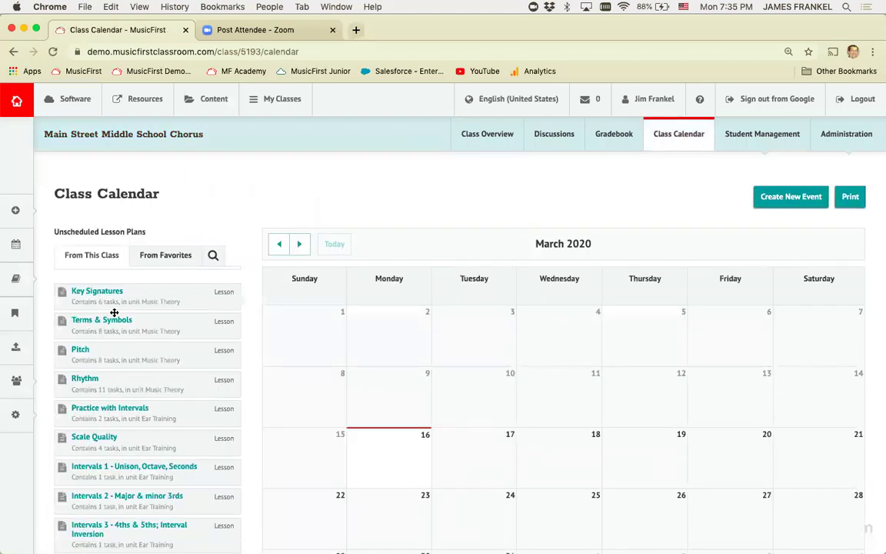
pyautogui.scroll(-2, 159, 362)
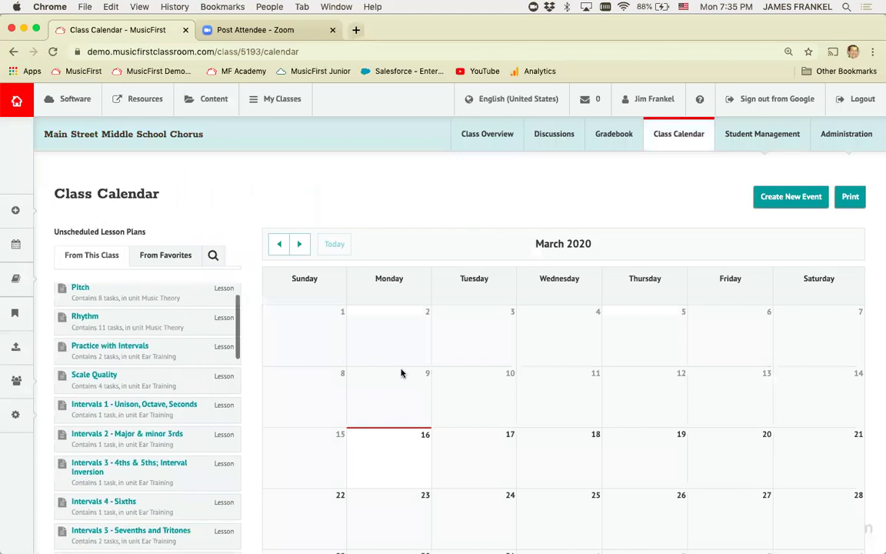
pyautogui.scroll(-1, 401, 373)
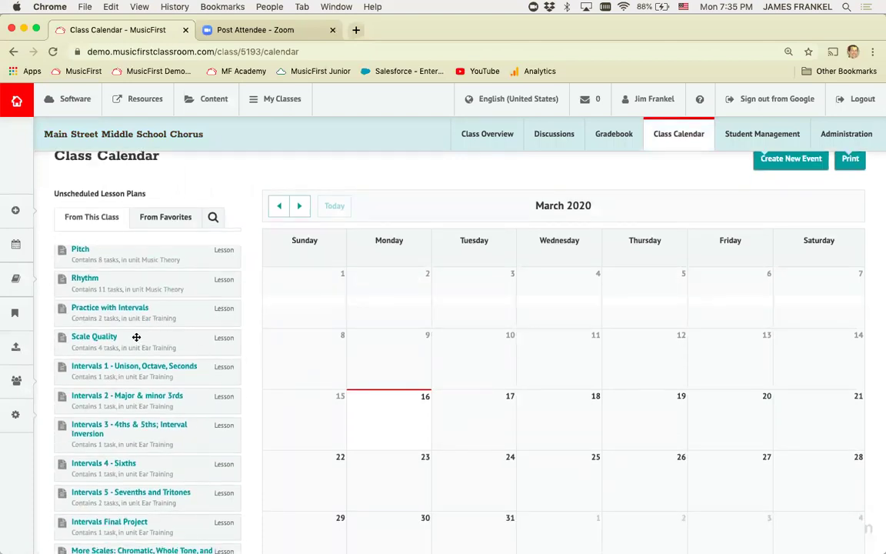
pyautogui.moveTo(123, 290); pyautogui.dragTo(454, 416)
# - Set Rhythm task due dates: Practice Counting March 18, Introduction to Note Duration March 19, Introduction to Rests March 20, Learn About Dots & Ties March 21
pyautogui.scroll(-4, 492, 385)
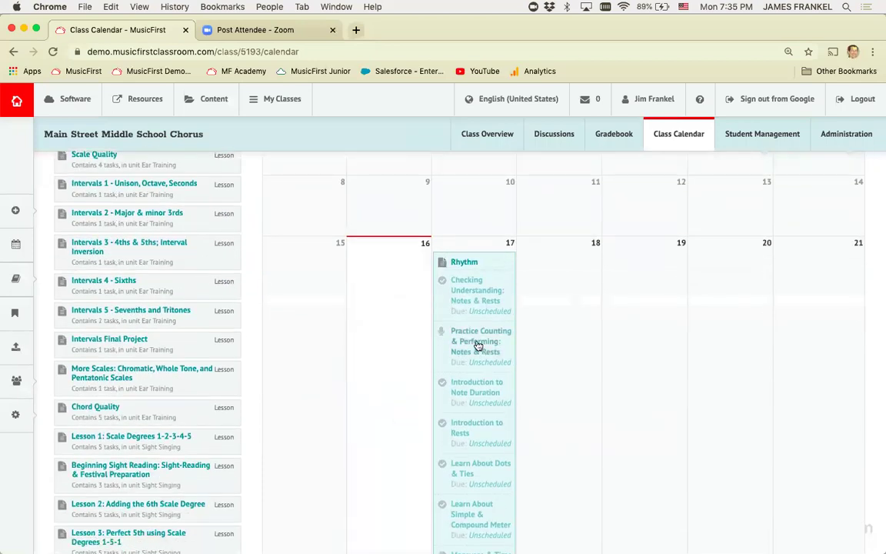
pyautogui.moveTo(477, 346); pyautogui.dragTo(575, 328)
pyautogui.moveTo(482, 344); pyautogui.dragTo(631, 323)
pyautogui.moveTo(469, 340); pyautogui.dragTo(730, 312)
pyautogui.moveTo(475, 339); pyautogui.dragTo(828, 290)
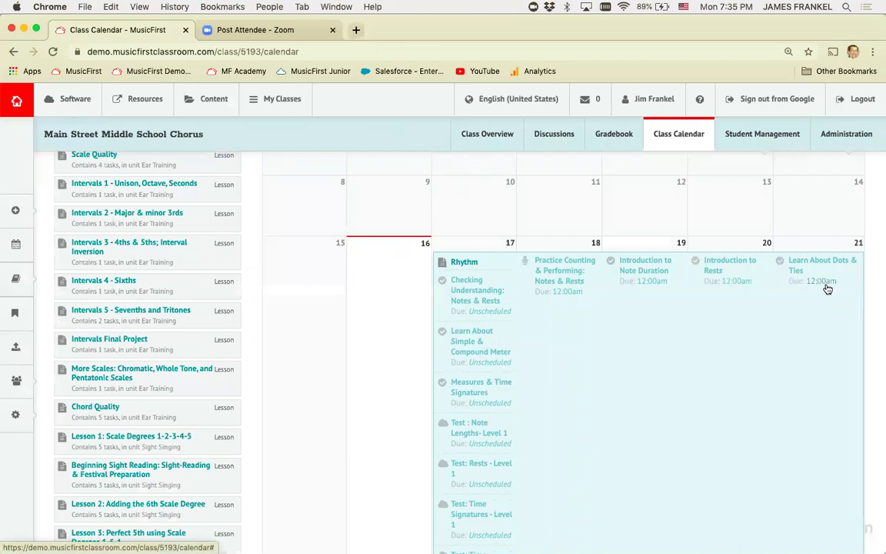
pyautogui.scroll(5, 435, 266)
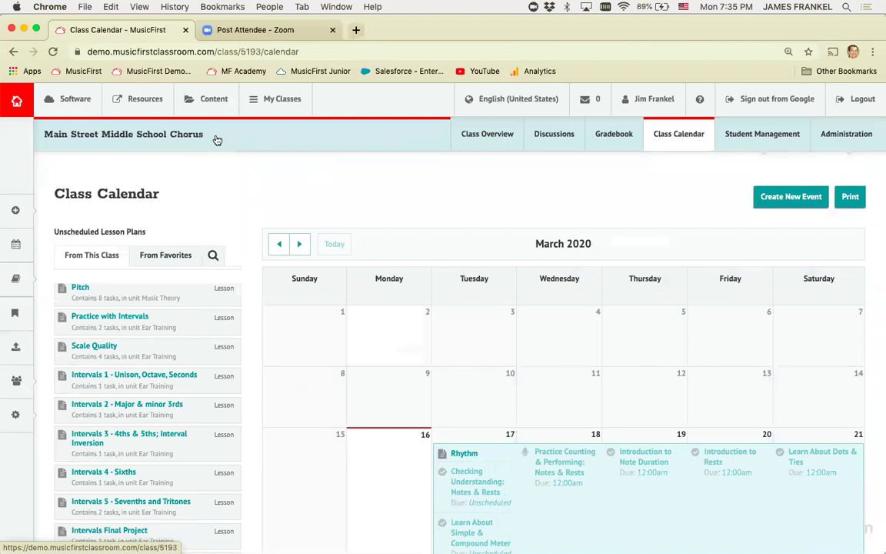
# - Return to the MusicFirst Library and open its Chorus category again to browse more materials
pyautogui.moveTo(212, 103)
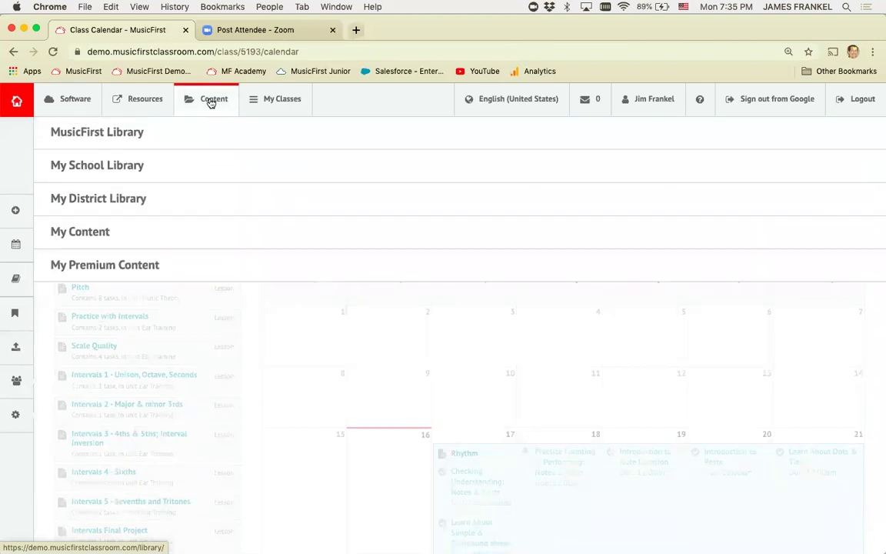
pyautogui.click(139, 132)
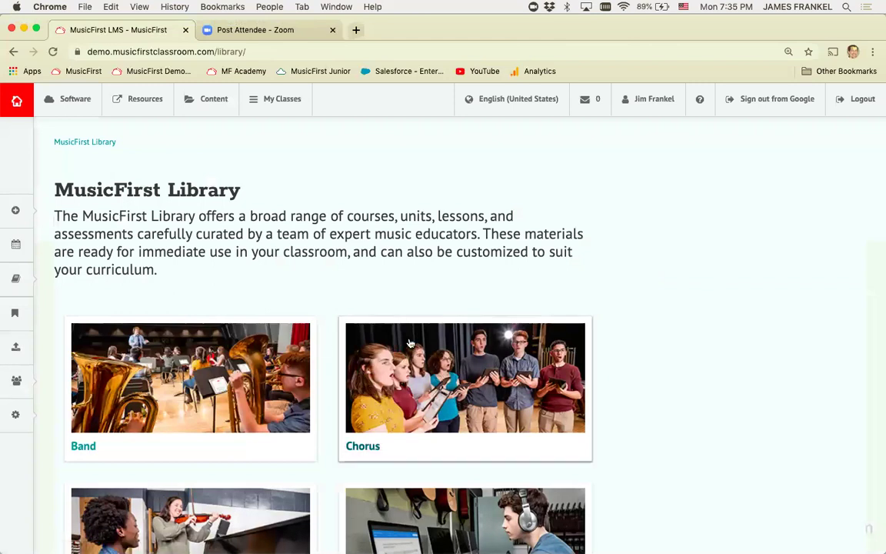
pyautogui.click(435, 375)
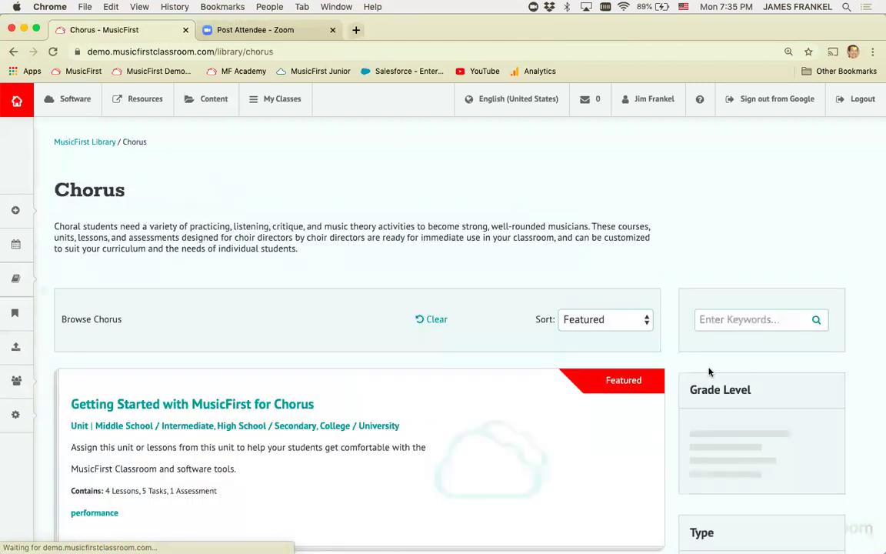
# - Filter the Chorus library to assessments and look through the listed critique and choir-level assessments
pyautogui.scroll(-3, 709, 370)
pyautogui.scroll(-2, 731, 389)
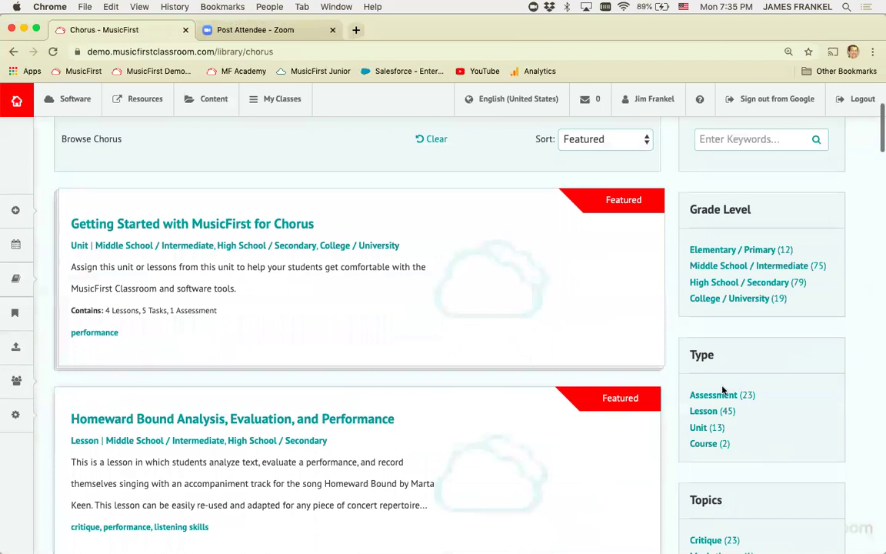
pyautogui.click(721, 396)
pyautogui.scroll(-5, 490, 375)
pyautogui.scroll(-3, 491, 375)
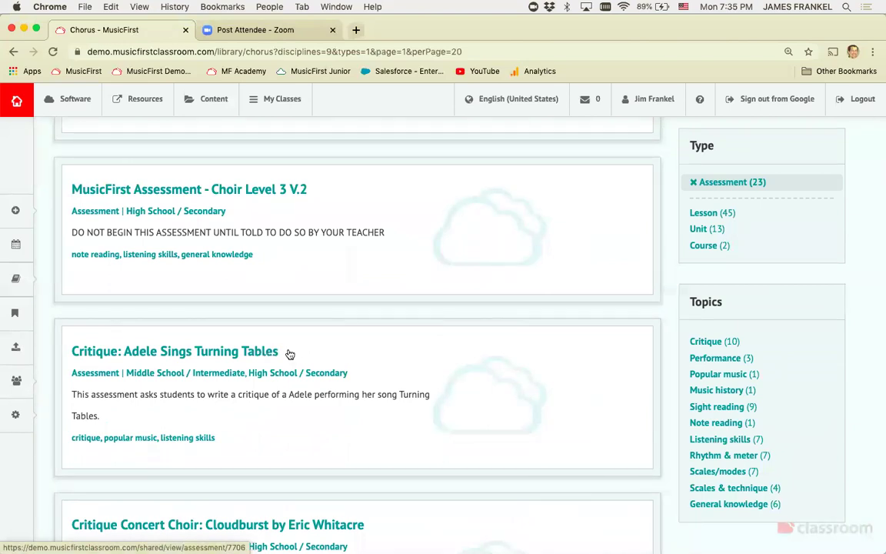
pyautogui.scroll(-3, 288, 354)
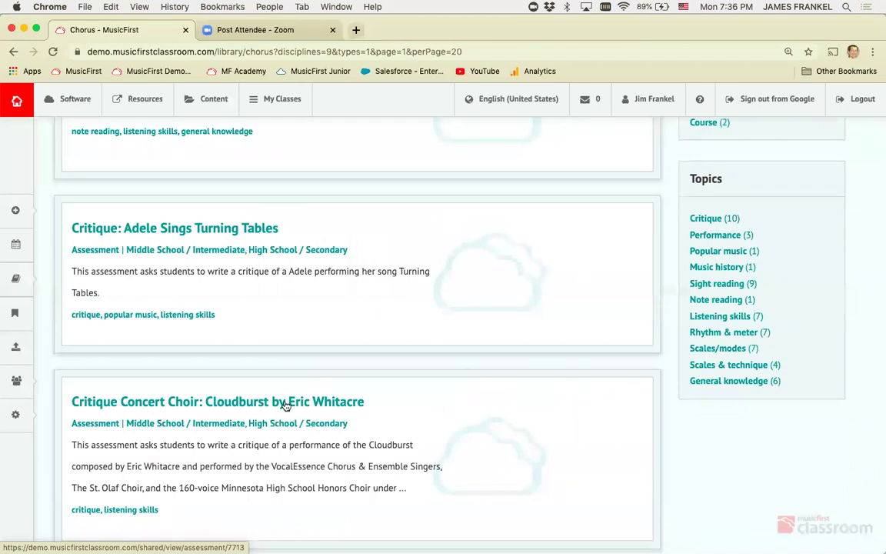
pyautogui.scroll(10, 285, 406)
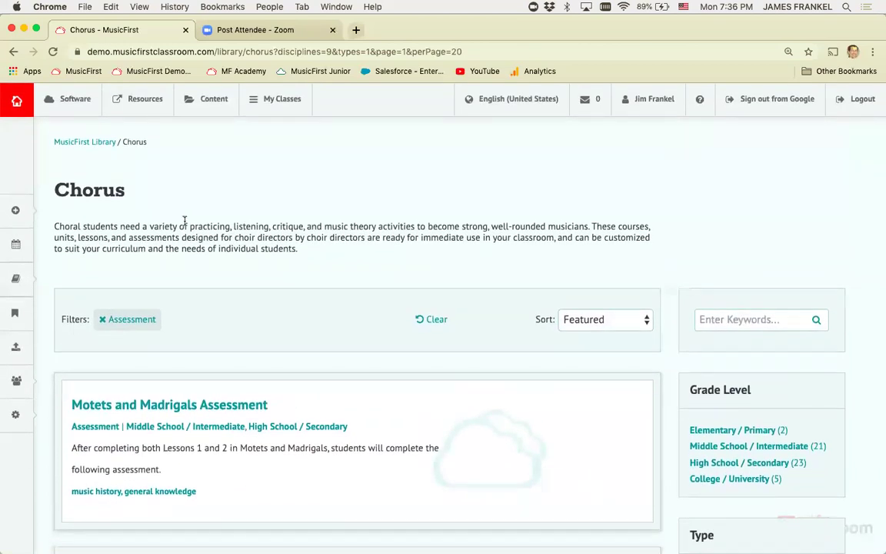
# - Open the Teaching Music Classes Online class from the dashboard and review the tasks in its class overview
pyautogui.click(21, 106)
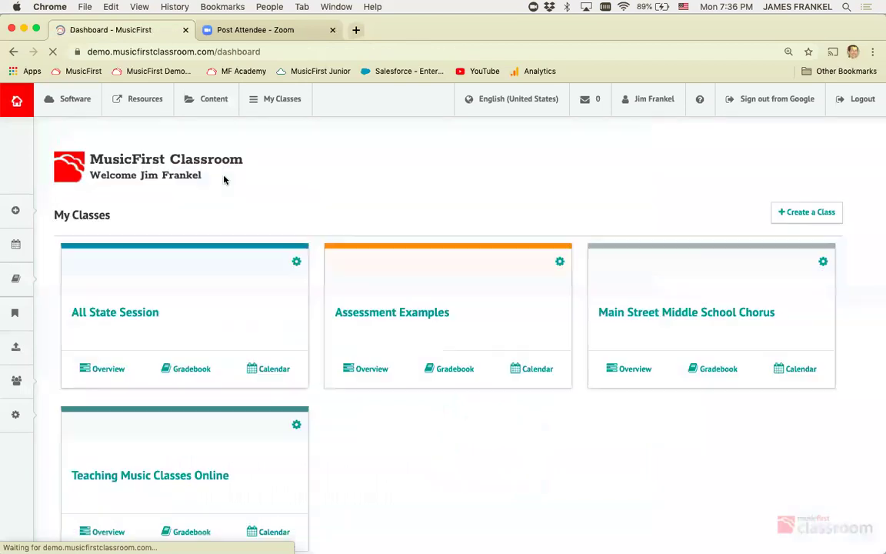
pyautogui.scroll(-1, 405, 257)
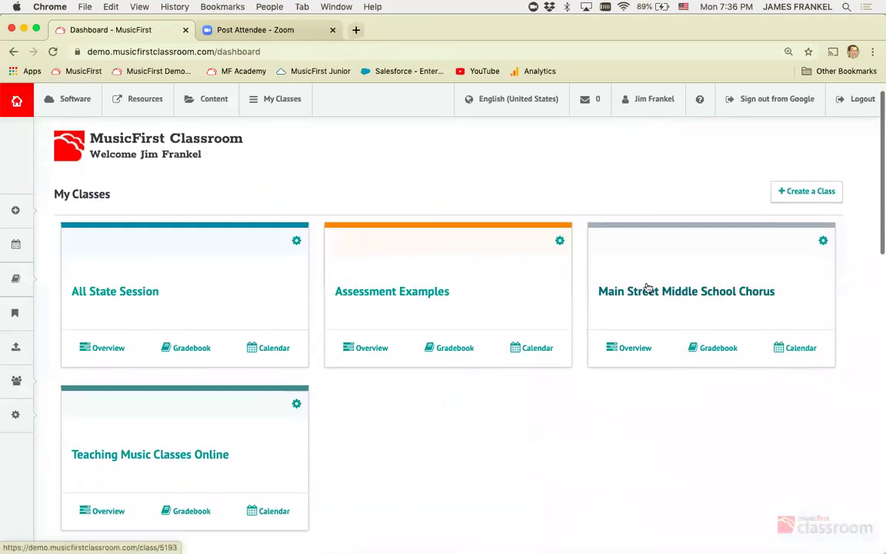
pyautogui.scroll(-3, 605, 311)
pyautogui.click(198, 396)
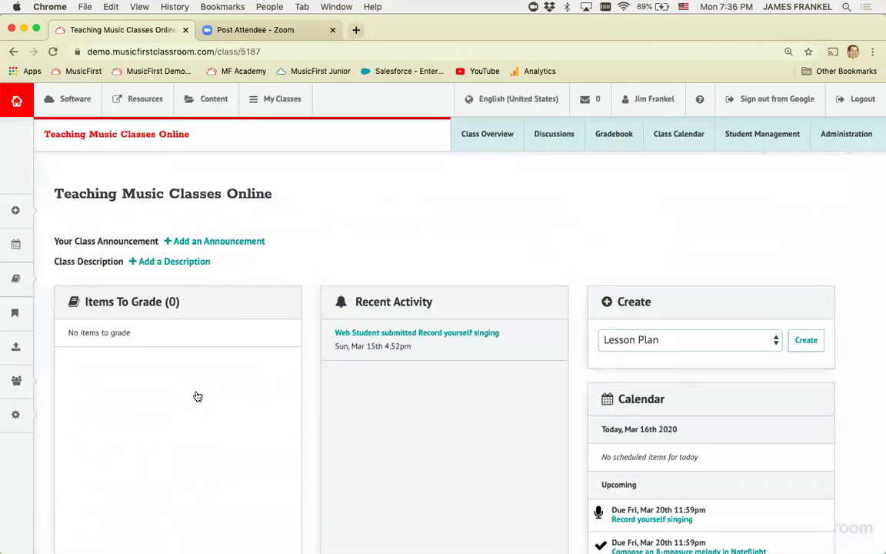
pyautogui.click(482, 142)
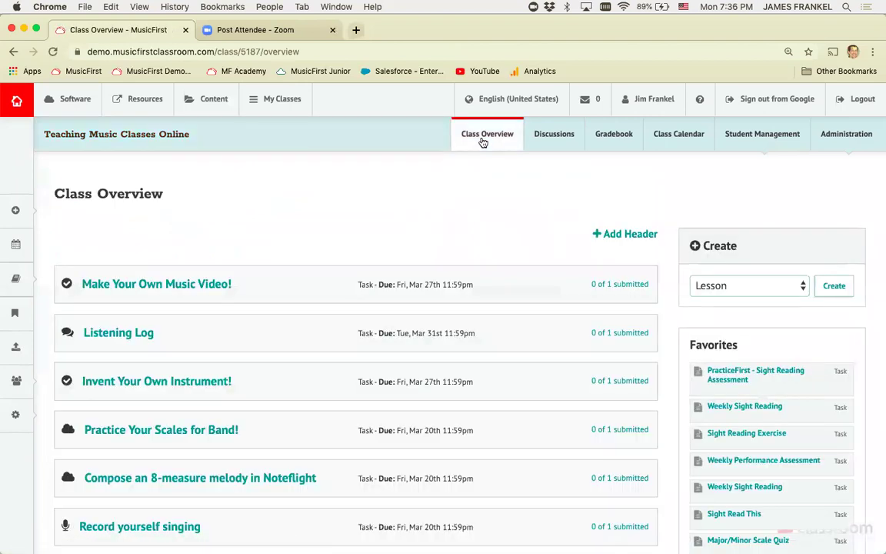
pyautogui.scroll(-2, 455, 188)
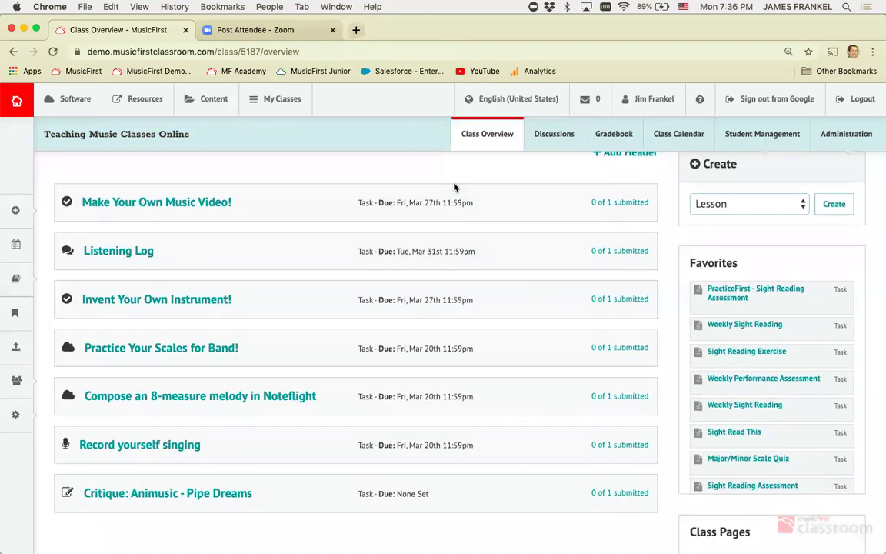
# - Open the Make Your Own Music Video! task, preview sharing it to the Concert Choir Google Classroom without sending, and review its description
pyautogui.click(217, 203)
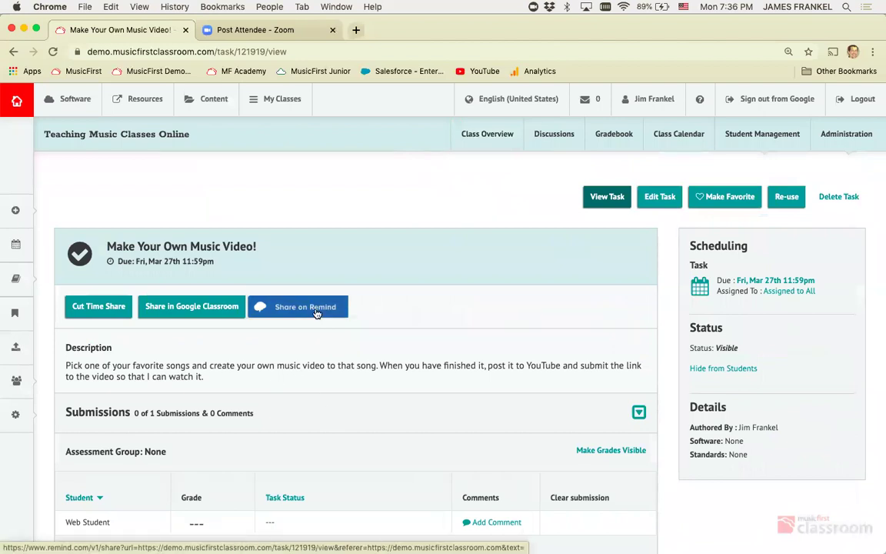
pyautogui.click(216, 306)
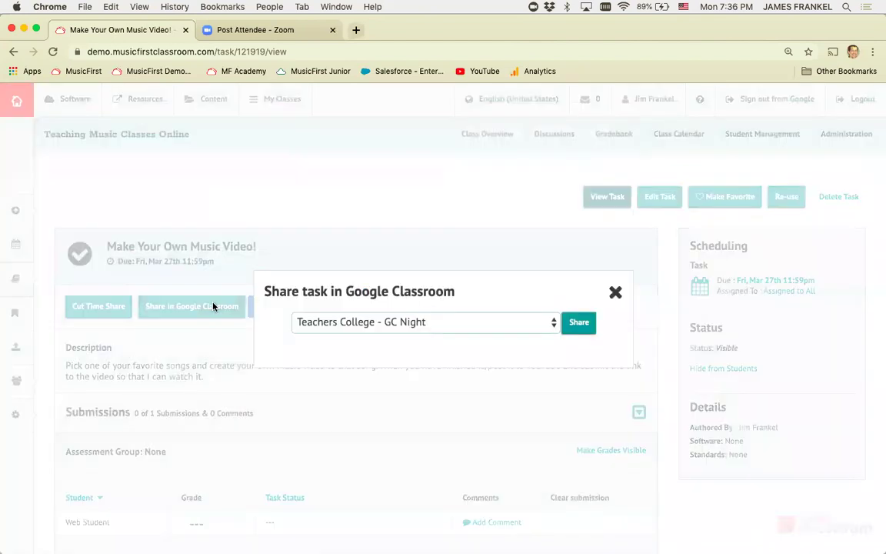
pyautogui.click(368, 324)
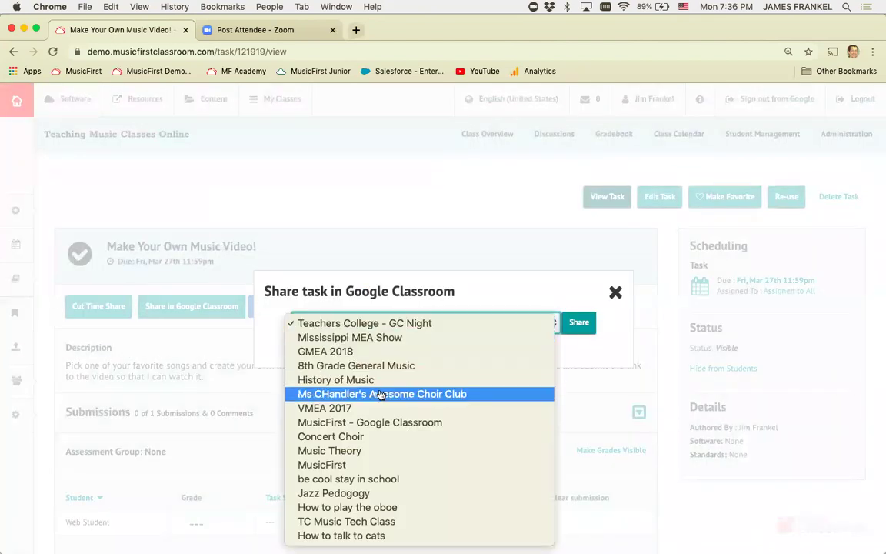
pyautogui.click(383, 440)
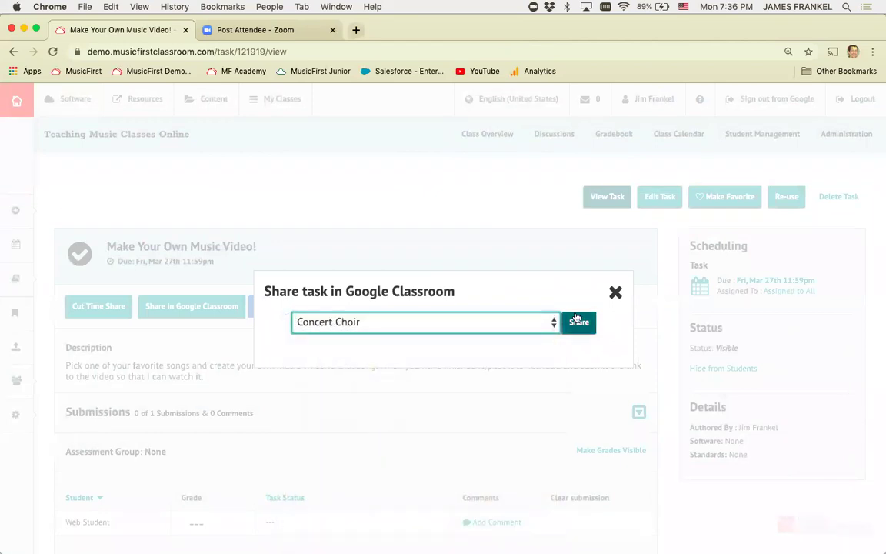
pyautogui.click(616, 292)
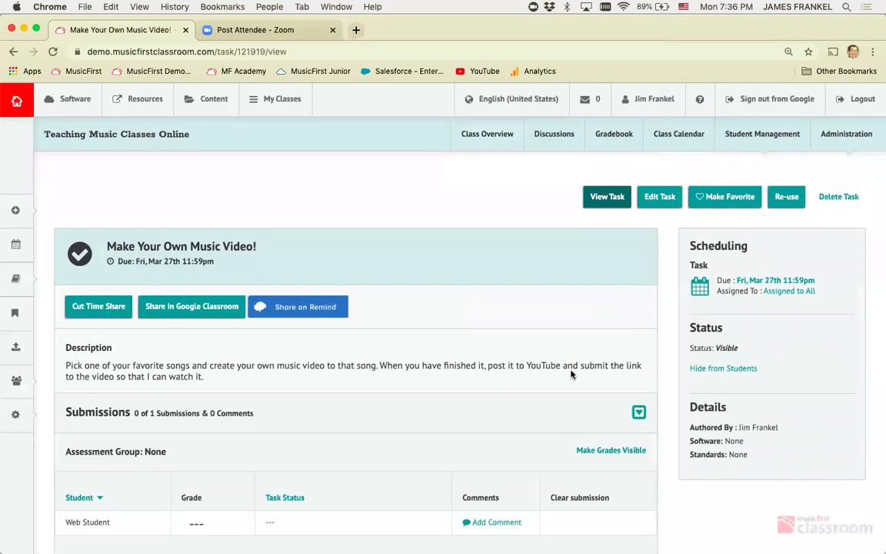
pyautogui.scroll(-2, 571, 374)
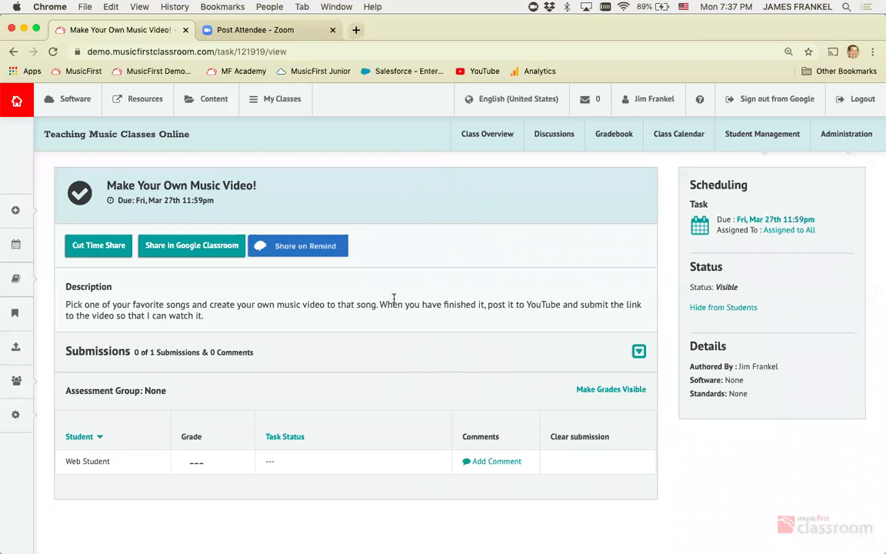
# - Return to the class overview and review the Listening Log task's description and submissions
pyautogui.click(491, 145)
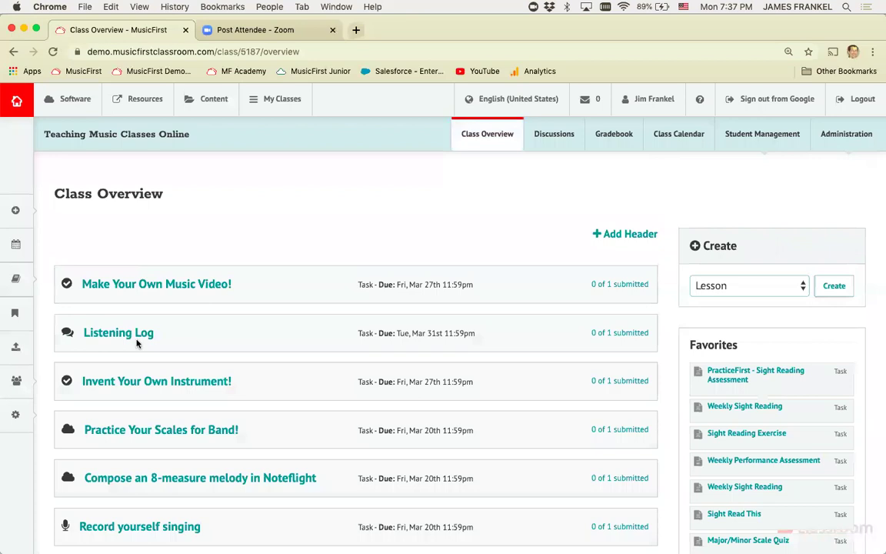
pyautogui.click(136, 337)
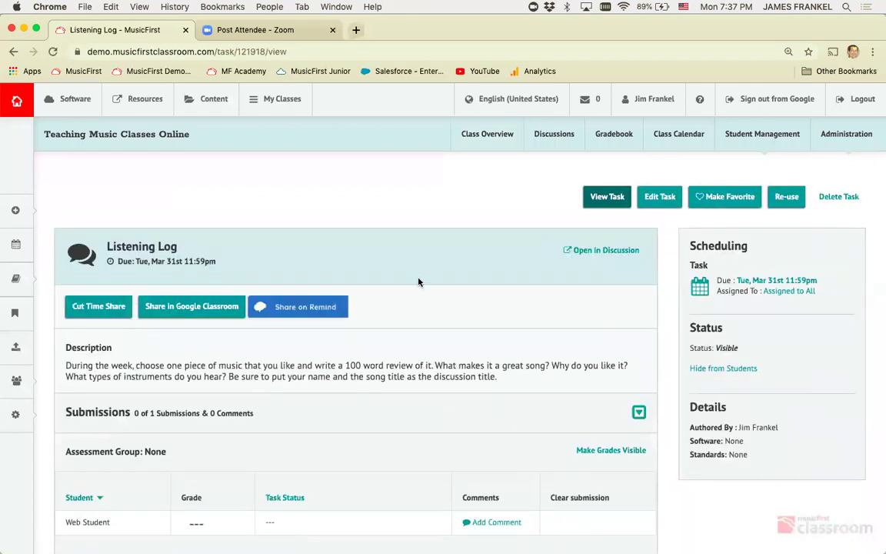
pyautogui.scroll(-2, 473, 343)
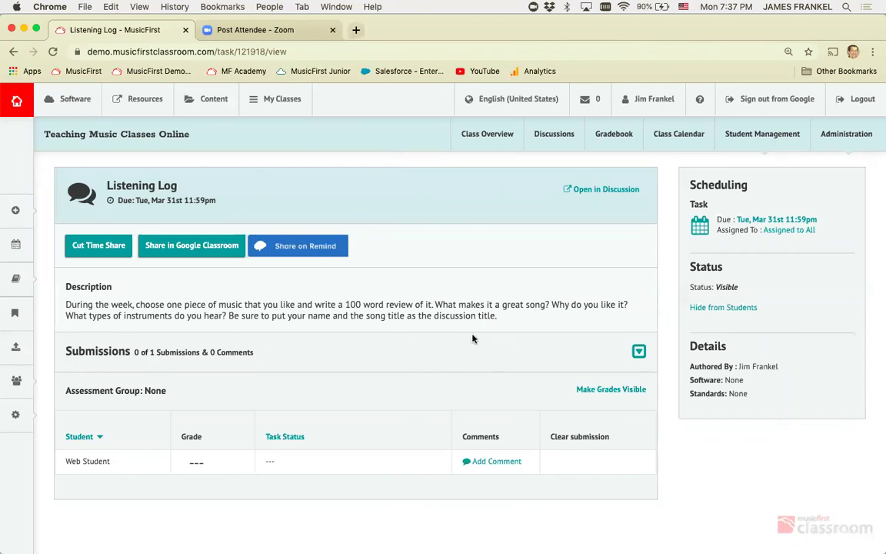
pyautogui.scroll(2, 473, 338)
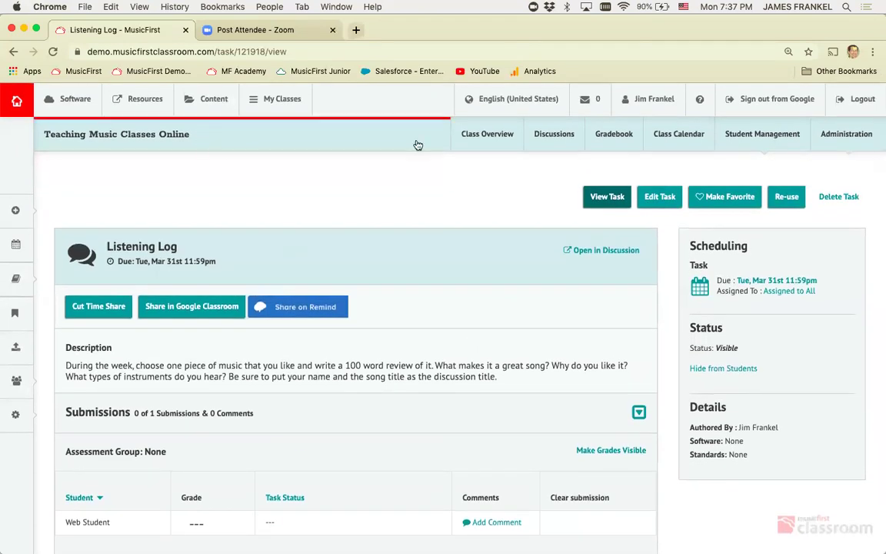
# - Return to the class overview and examine the Invent Your Own Instrument! task's instructions and student submission table
pyautogui.click(506, 147)
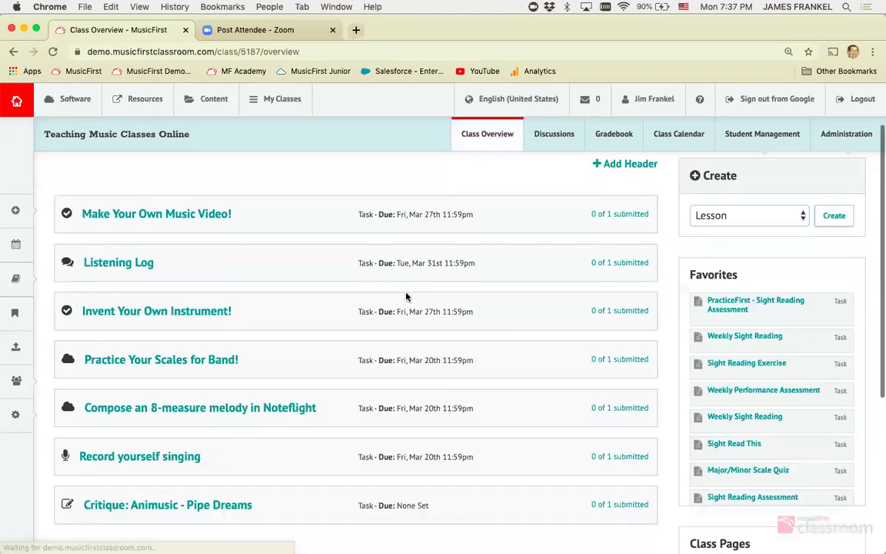
pyautogui.click(196, 298)
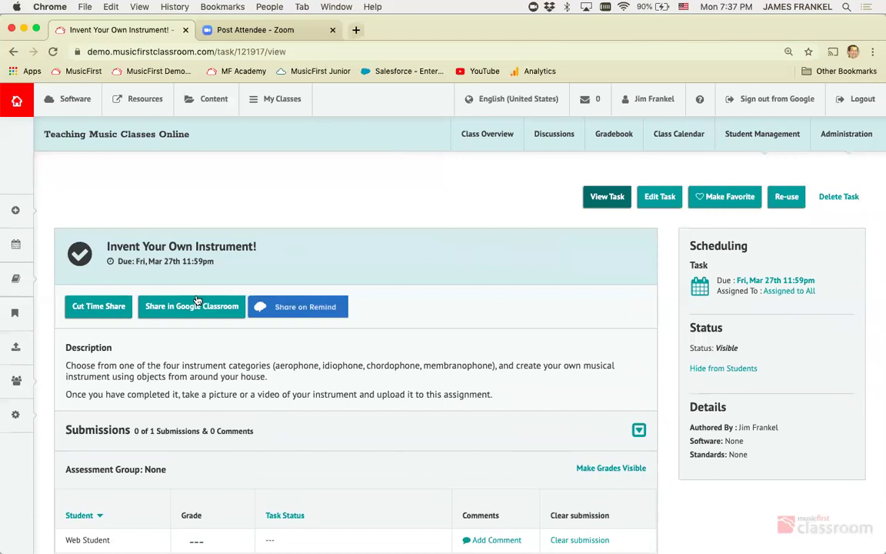
pyautogui.scroll(-2, 427, 389)
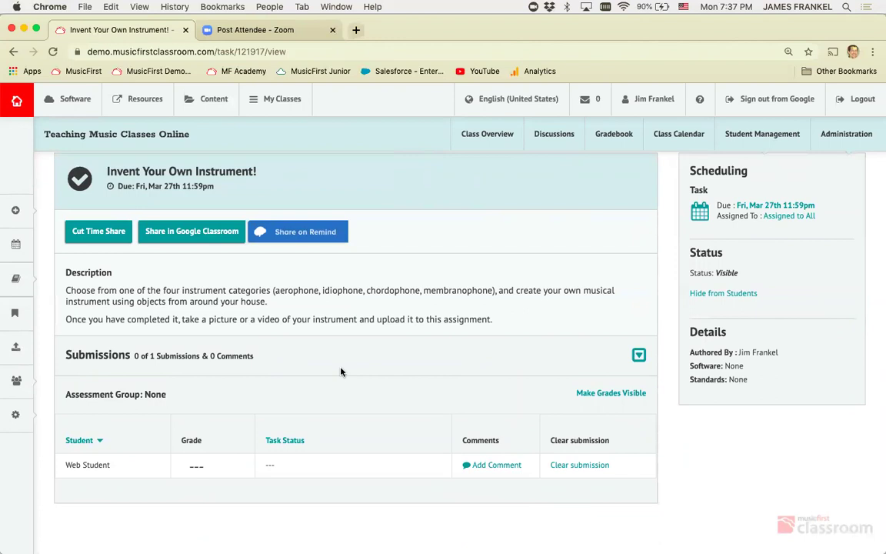
pyautogui.click(195, 467)
pyautogui.click(325, 365)
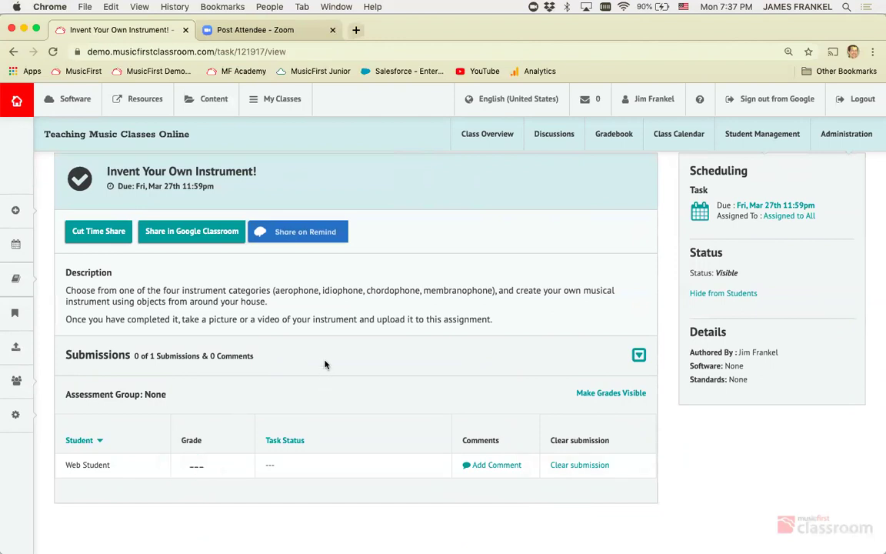
# - Open the Practice Your Scales for Band! task in PracticeFirst, view the scale's Tuba part, and return to the task
pyautogui.click(481, 132)
pyautogui.scroll(-2, 334, 389)
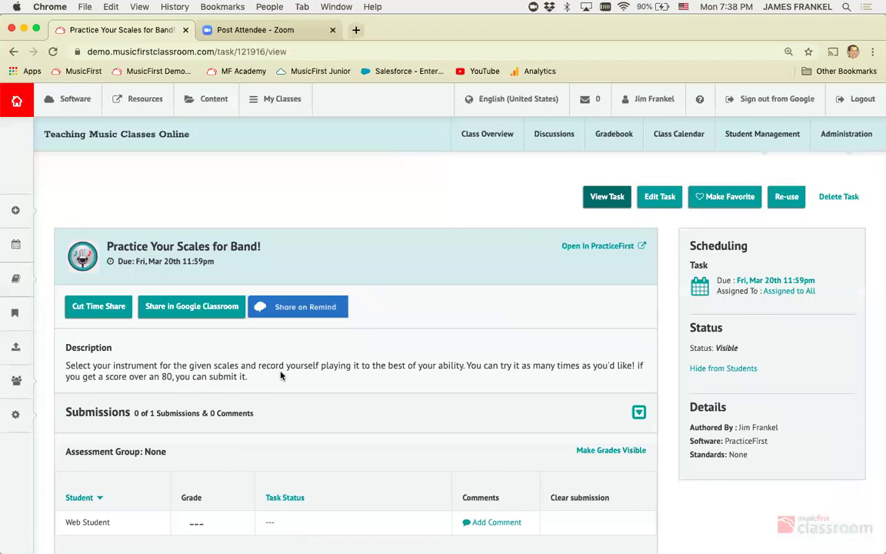
pyautogui.click(605, 245)
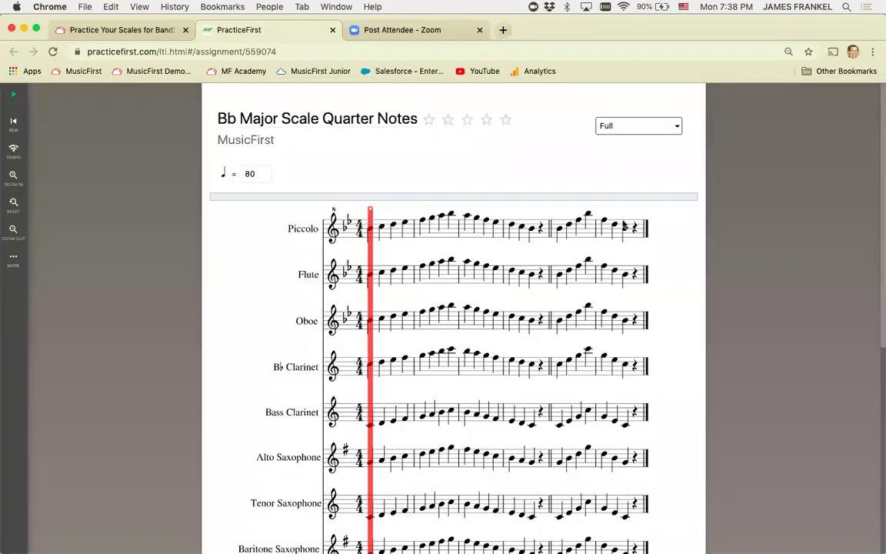
pyautogui.click(639, 130)
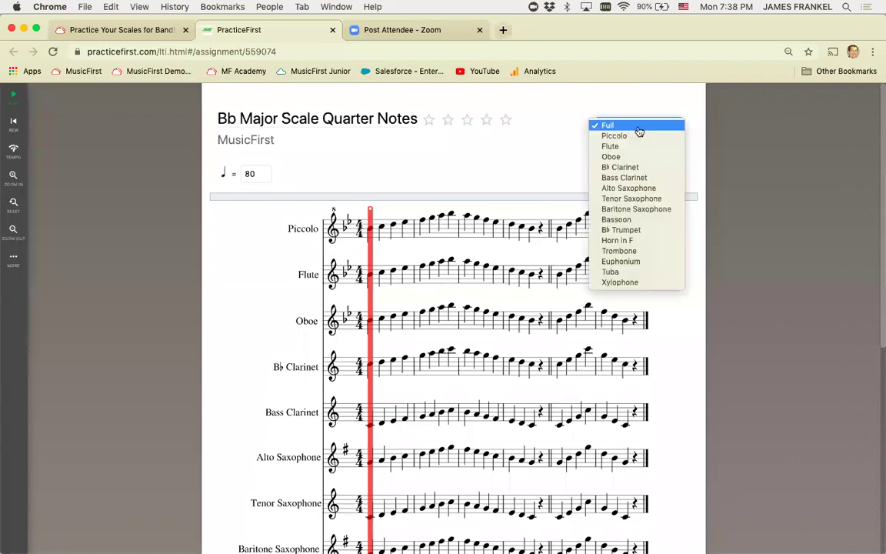
pyautogui.click(630, 273)
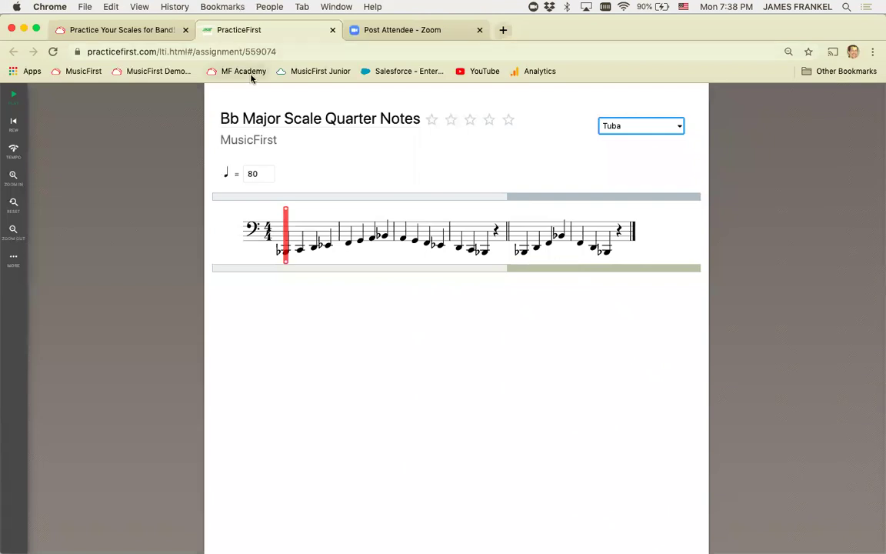
pyautogui.click(332, 30)
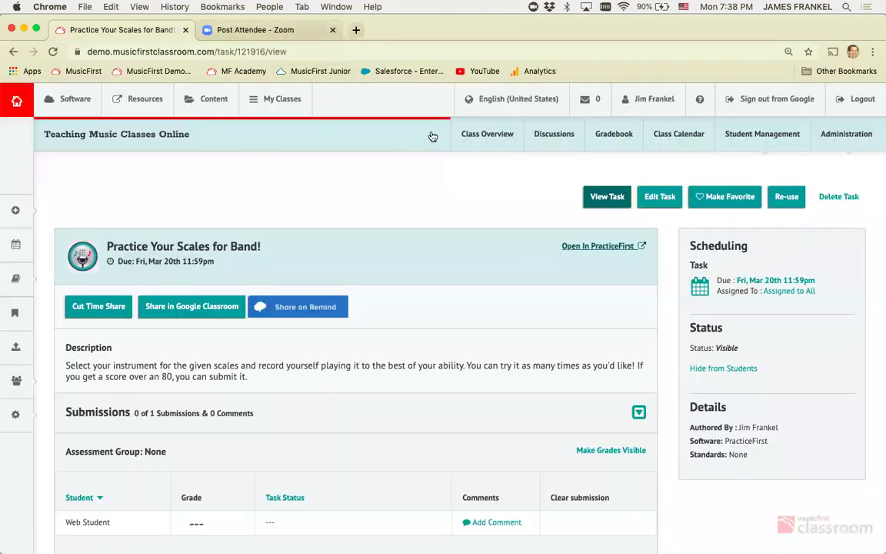
# - Open the 8-measure melody task's score template in Noteflight, discarding the unsaved changes, then close it after inspecting the first measure
pyautogui.click(478, 138)
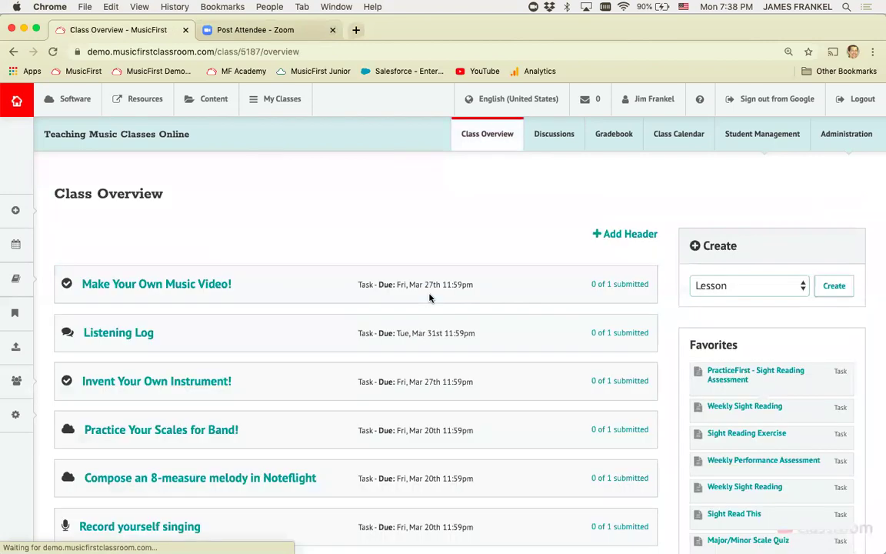
pyautogui.scroll(-3, 431, 298)
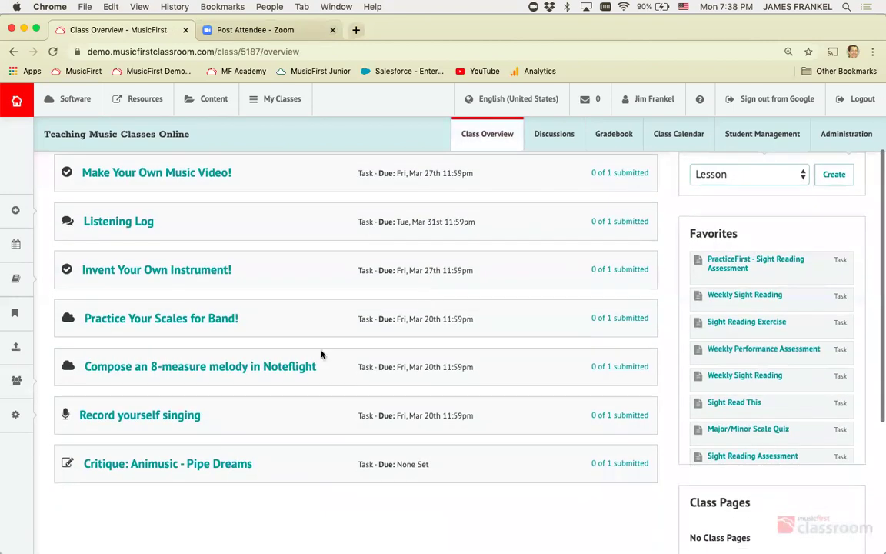
pyautogui.click(273, 371)
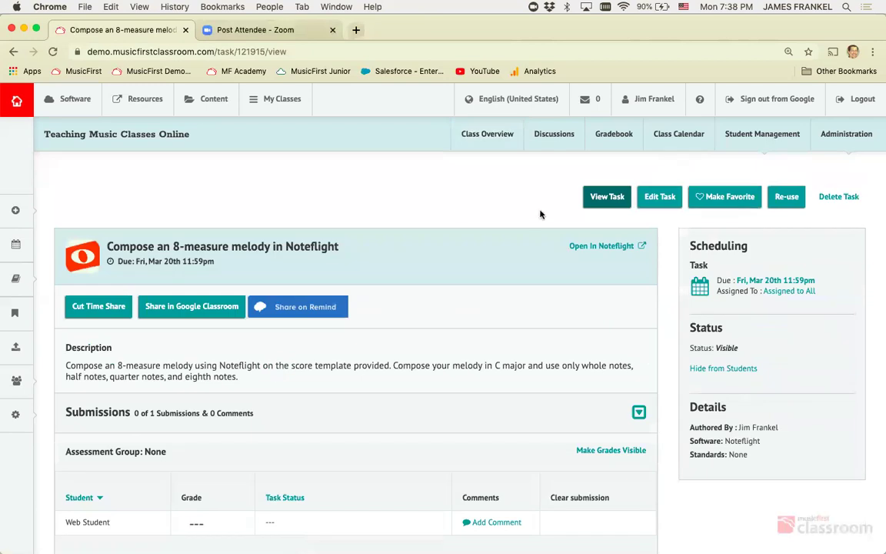
pyautogui.click(587, 246)
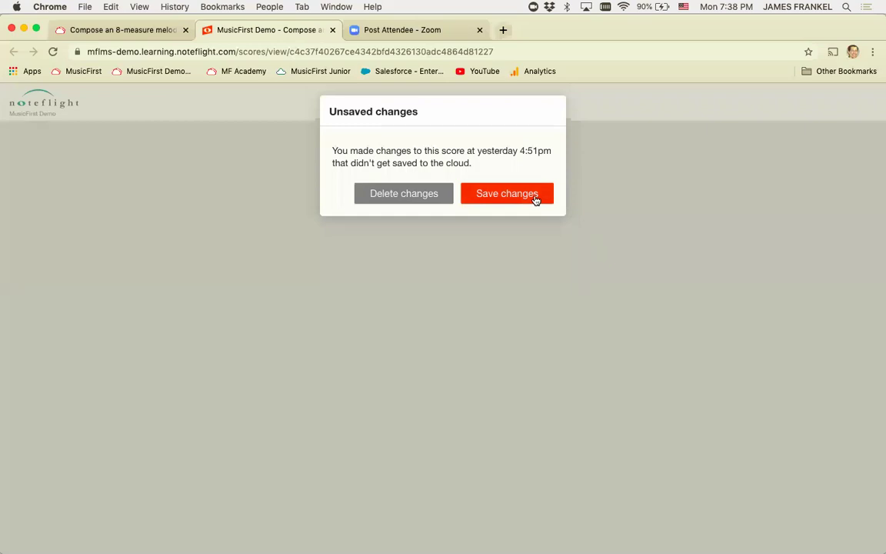
pyautogui.click(430, 194)
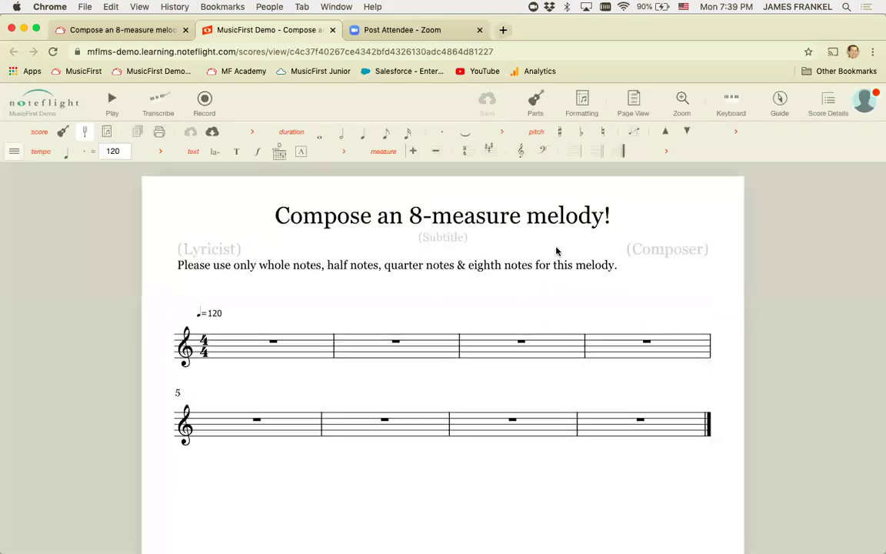
pyautogui.click(231, 350)
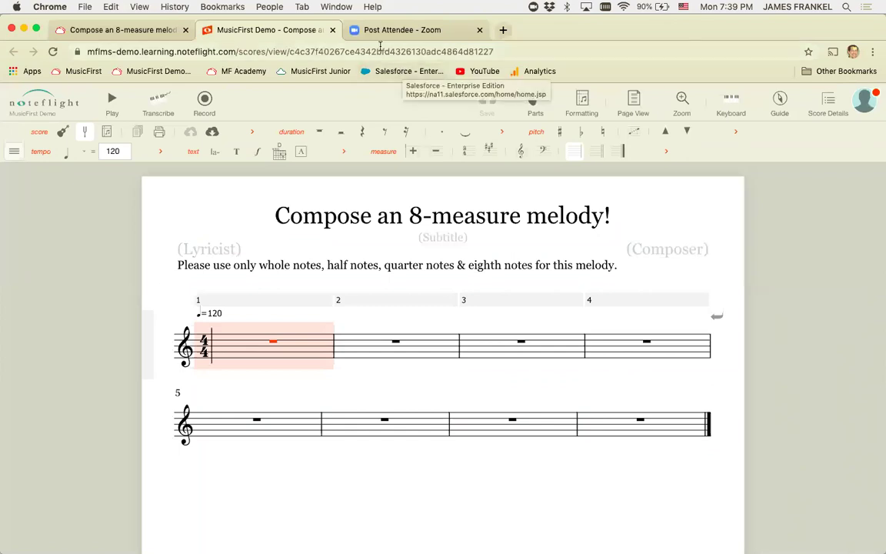
pyautogui.click(334, 29)
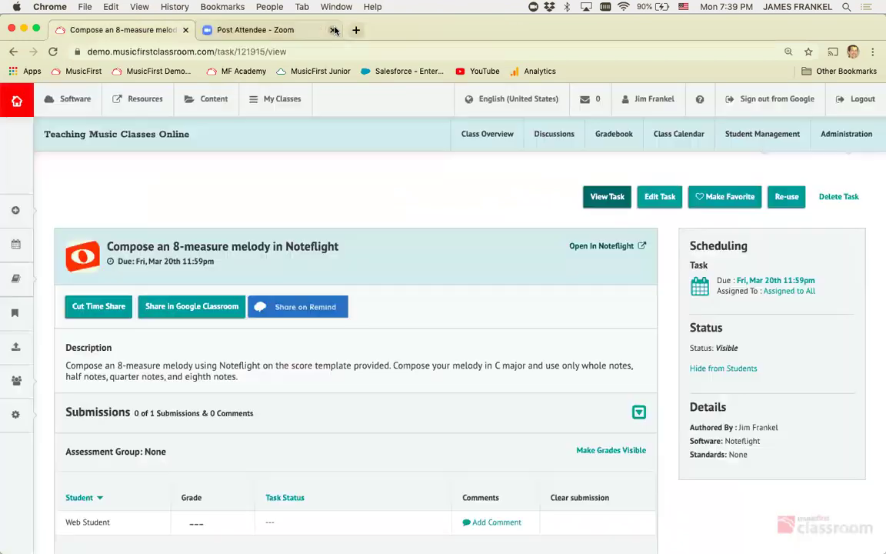
# - Return to the class overview and review the Record yourself singing task's description and submission status
pyautogui.click(487, 134)
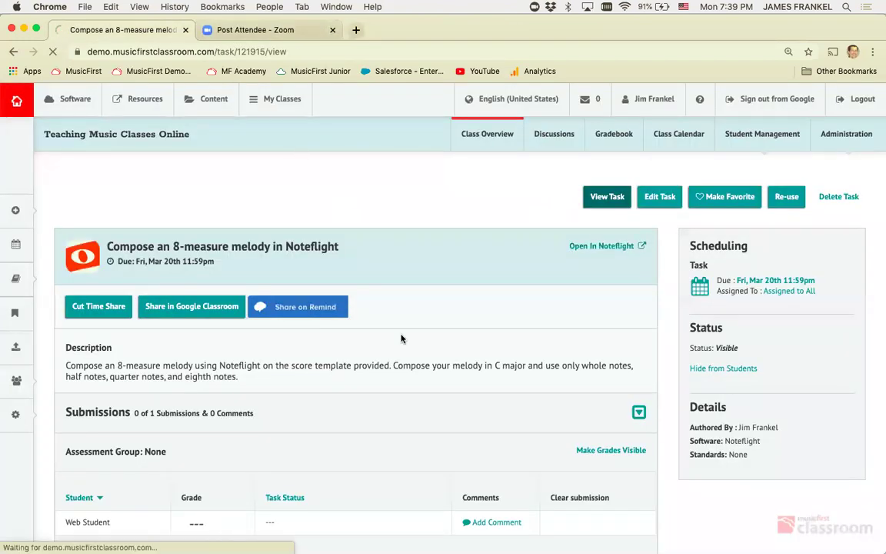
pyautogui.scroll(-3, 405, 336)
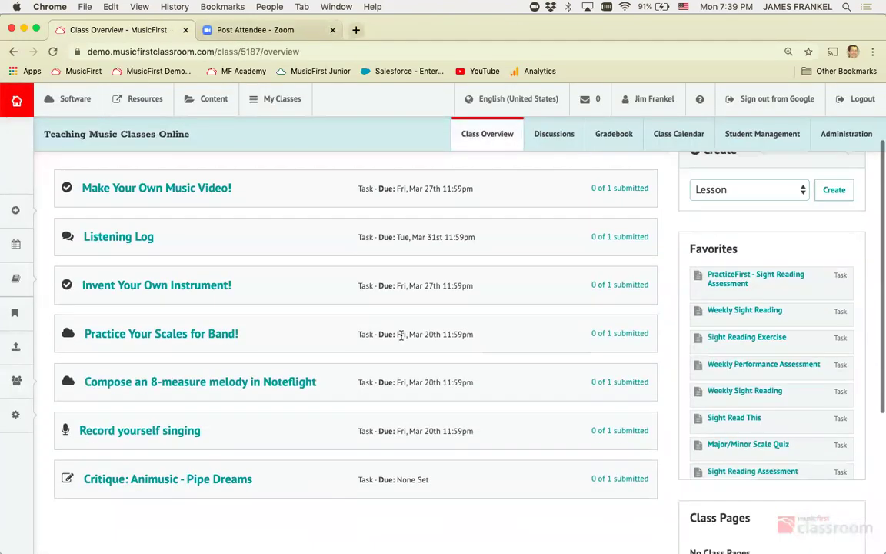
pyautogui.click(174, 431)
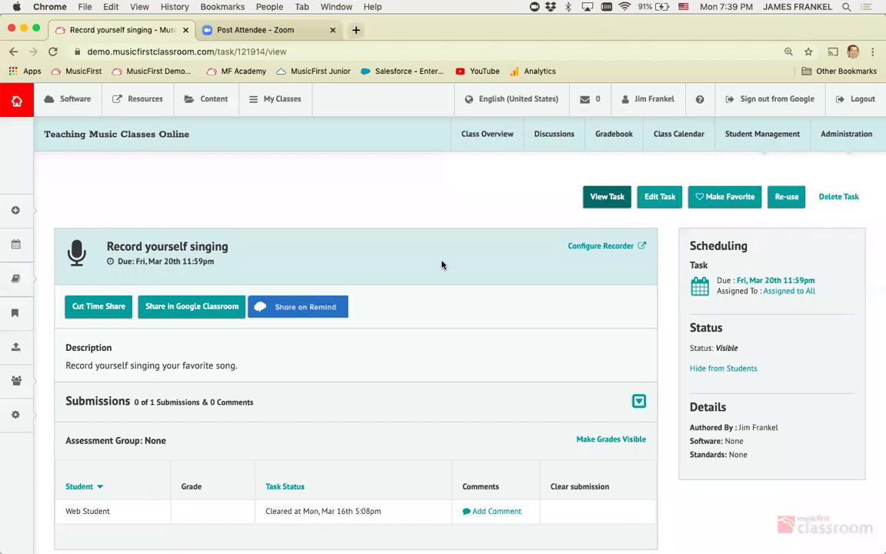
# - Return to the class overview and read the written instructions of the Critique: Animusic - Pipe Dreams task
pyautogui.click(508, 115)
pyautogui.click(481, 342)
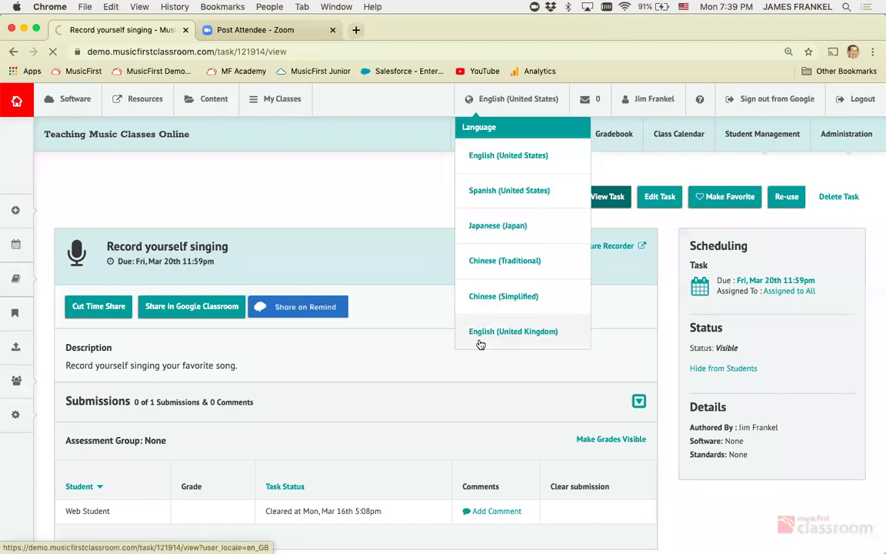
pyautogui.scroll(-4, 235, 385)
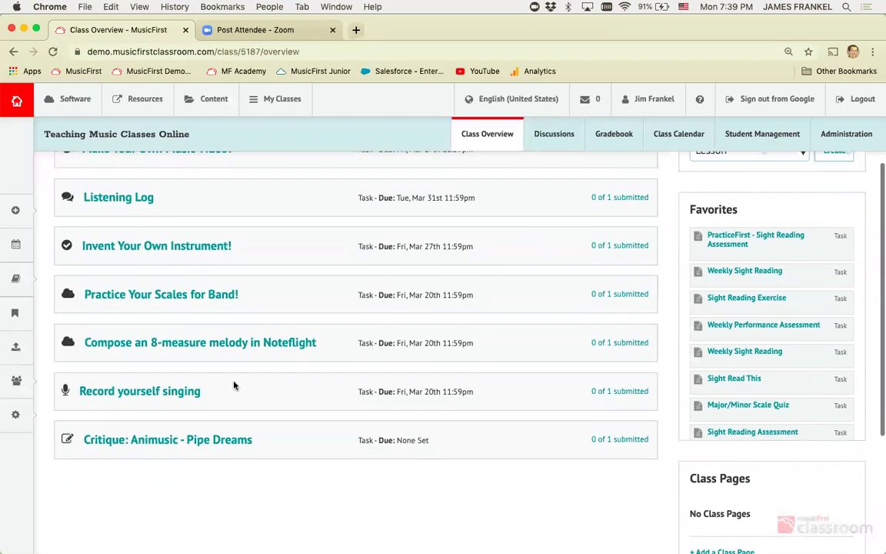
pyautogui.click(197, 440)
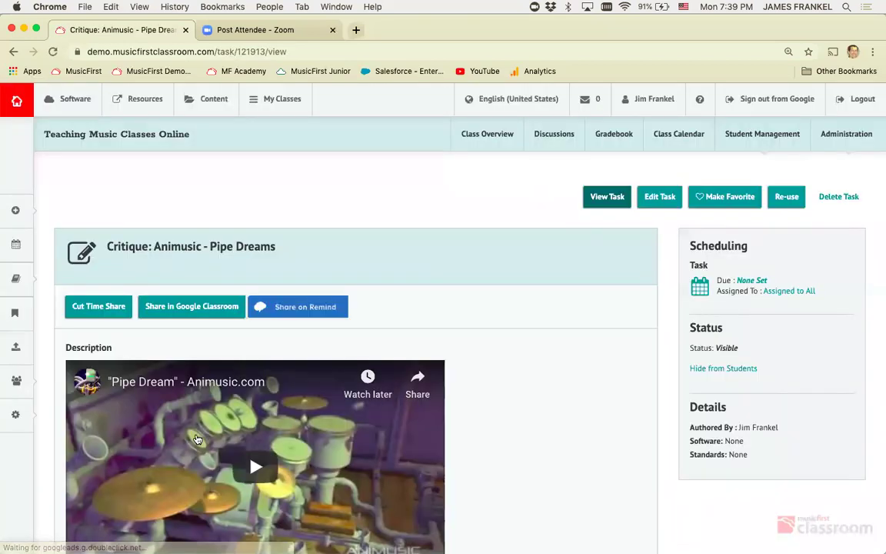
pyautogui.scroll(-5, 197, 440)
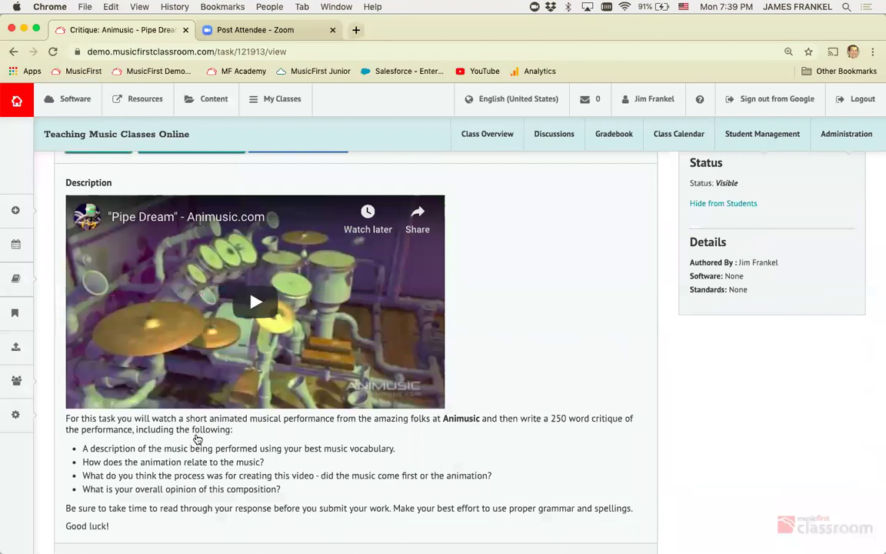
# - Play a few seconds of the embedded "Pipe Dream" video, pause it, and check the task's submission table
pyautogui.click(256, 303)
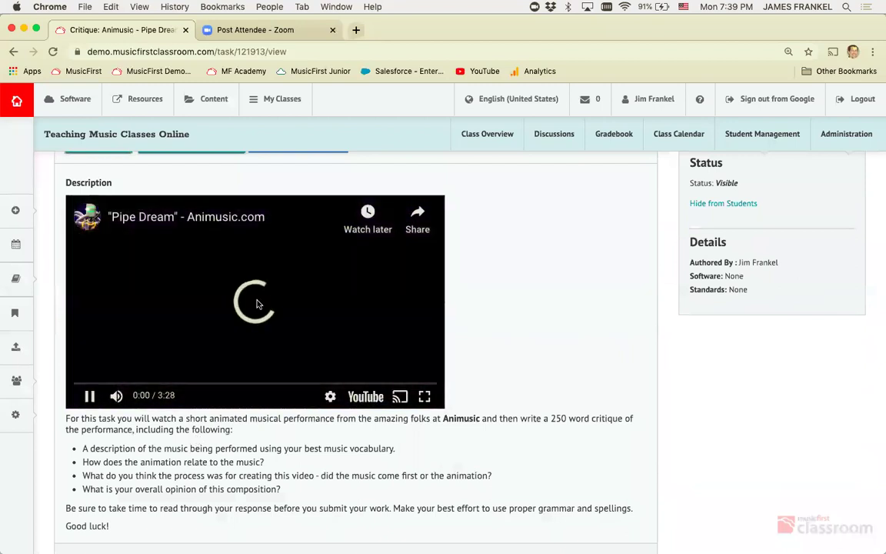
pyautogui.press('XF86AudioRaiseVolume')
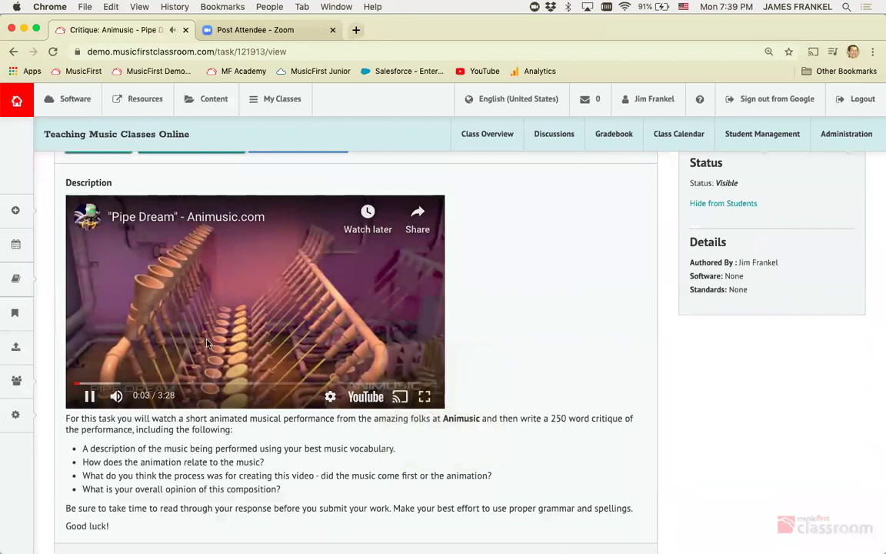
pyautogui.click(90, 396)
pyautogui.scroll(-5, 164, 416)
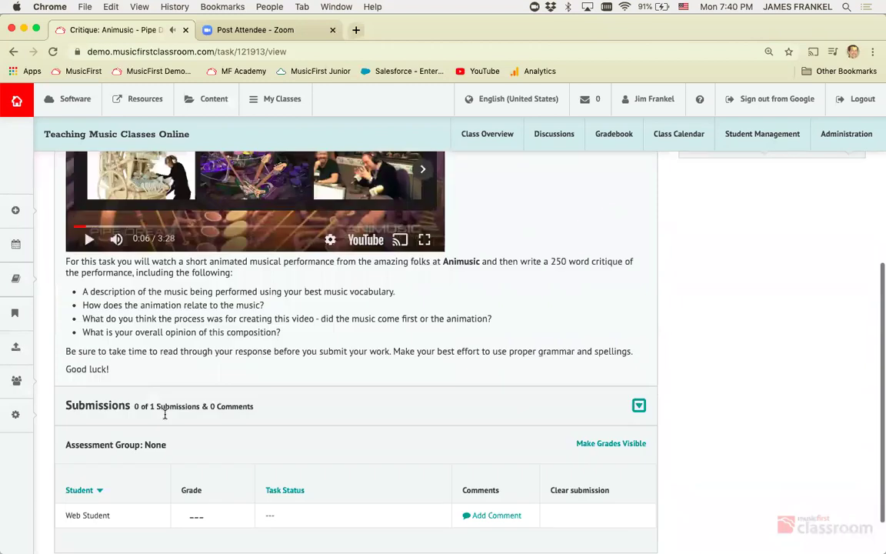
pyautogui.scroll(5, 164, 417)
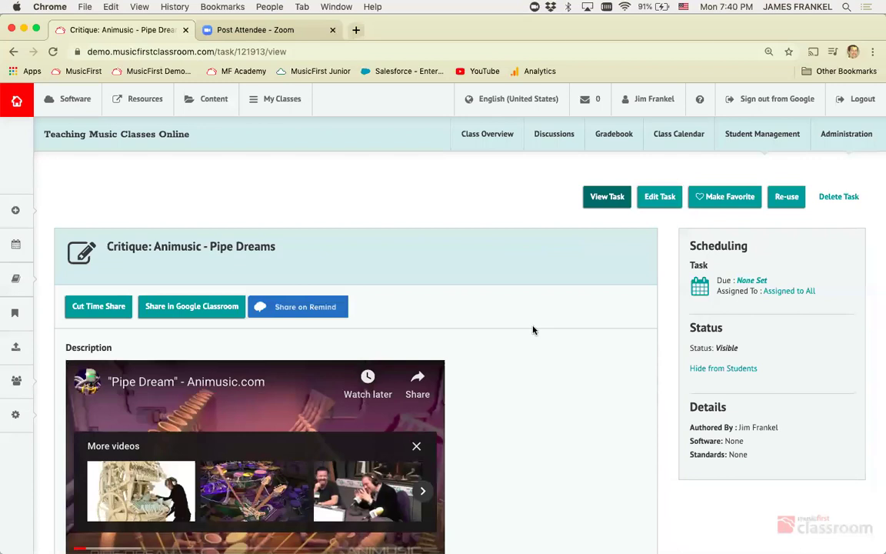
# - Open the support Tutorials page and browse its list of how-to topics
pyautogui.click(703, 99)
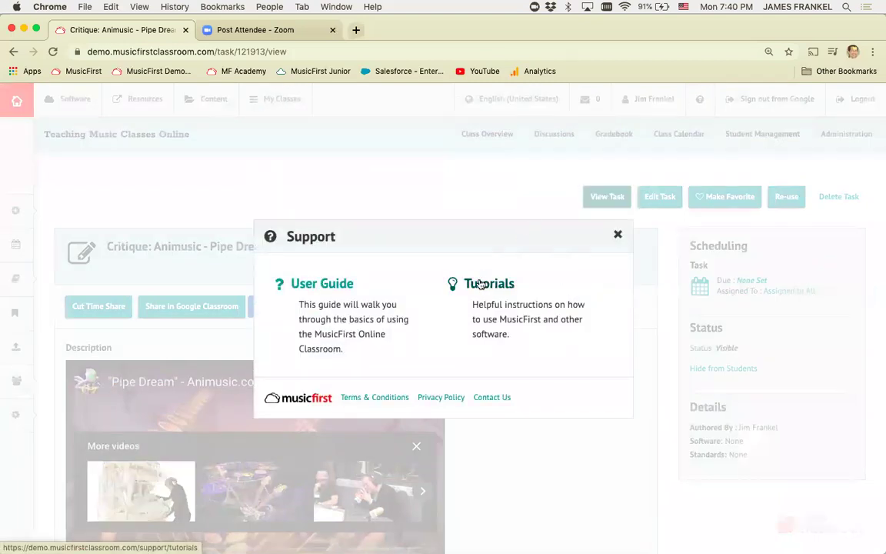
pyautogui.click(481, 285)
pyautogui.scroll(-5, 479, 306)
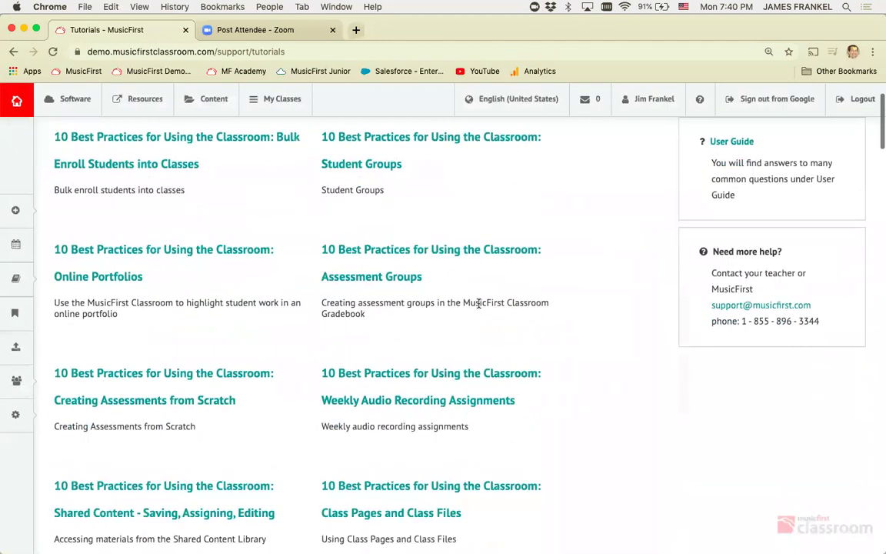
pyautogui.scroll(-13, 479, 308)
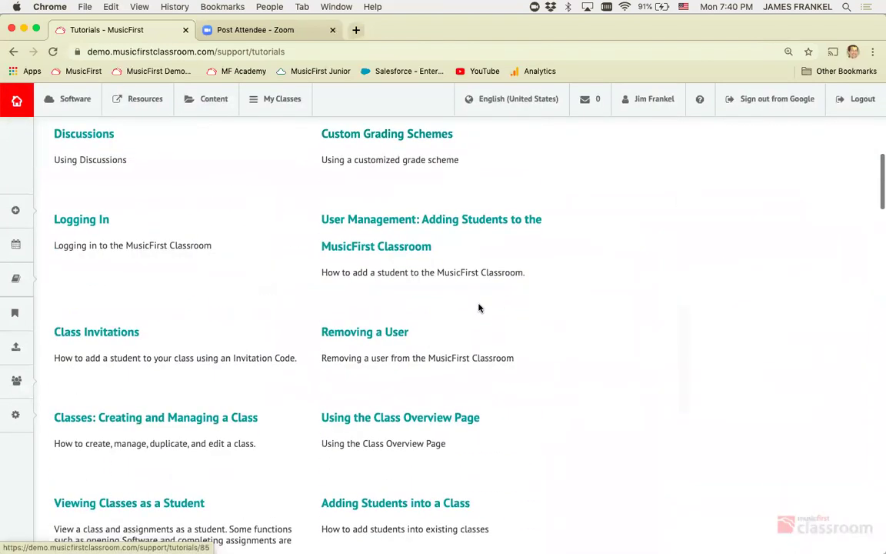
pyautogui.scroll(-5, 479, 307)
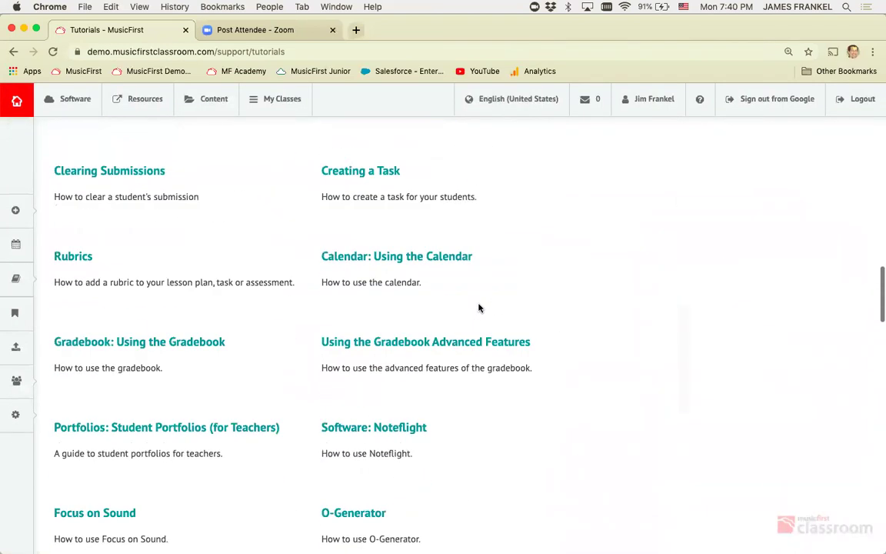
pyautogui.scroll(10, 479, 307)
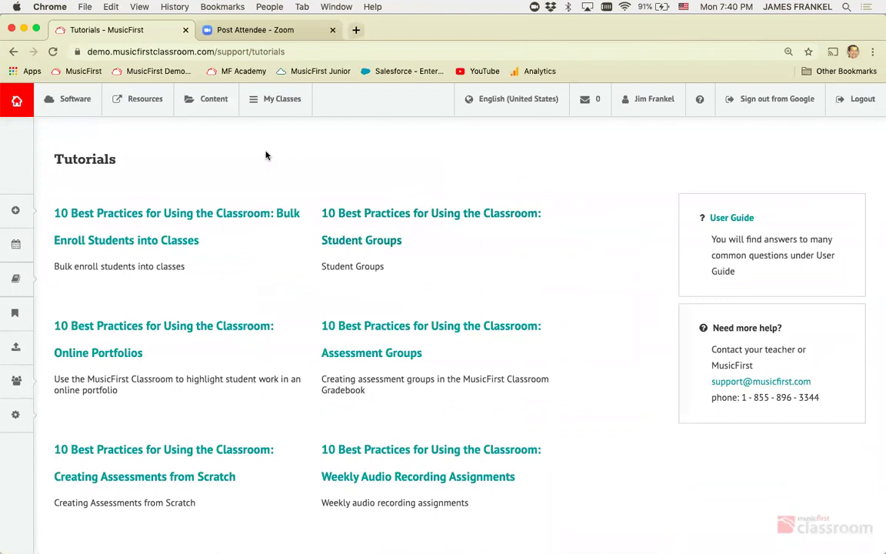
# - Switch to the student's incognito window and open the Record yourself singing task, signing in with the student's saved username and password
pyautogui.press('super+grave')
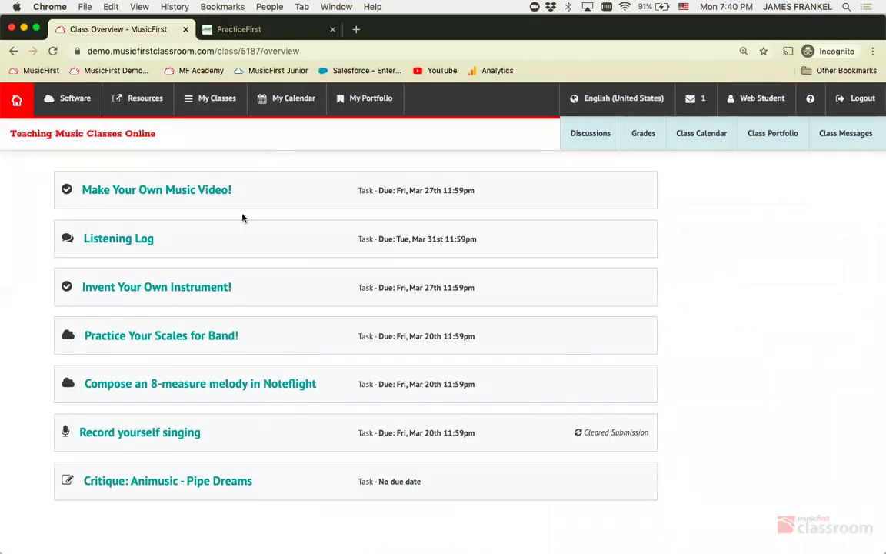
pyautogui.click(168, 432)
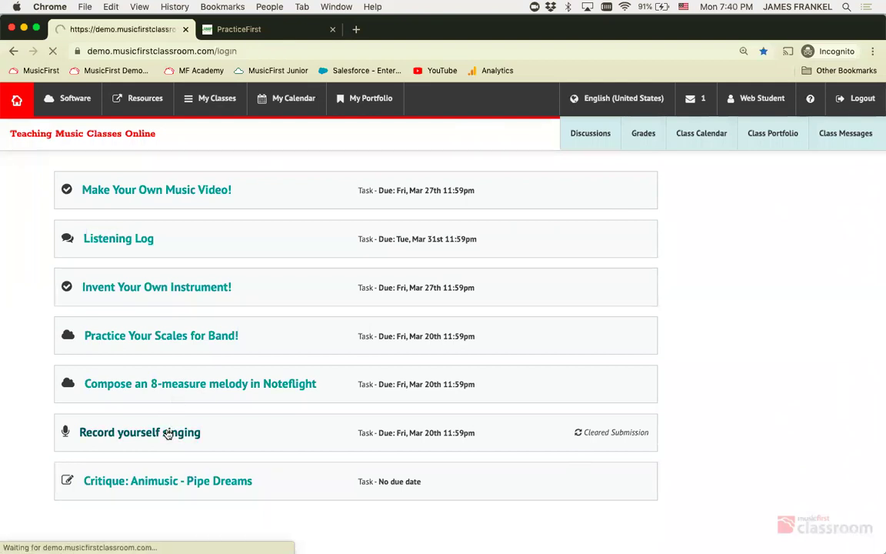
pyautogui.click(518, 262)
pyautogui.write('w')
pyautogui.click(525, 289)
pyautogui.click(612, 345)
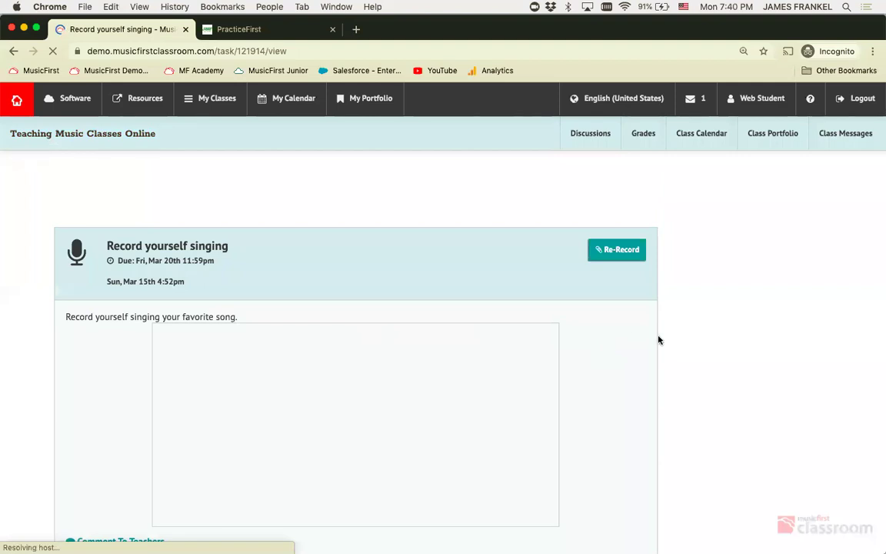
# - Re-record the singing task with a short take in the MusicFirst Recorder, and submit it after previewing the playback
pyautogui.click(621, 212)
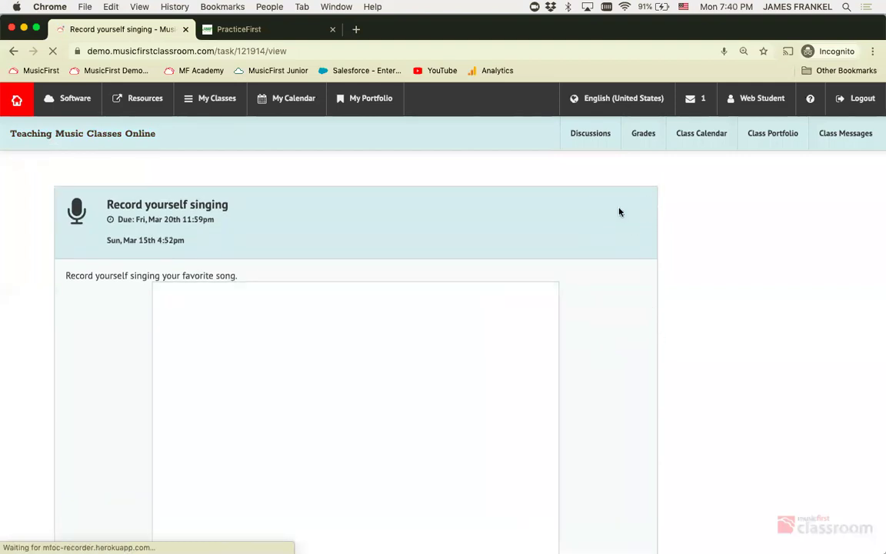
pyautogui.scroll(-3, 604, 269)
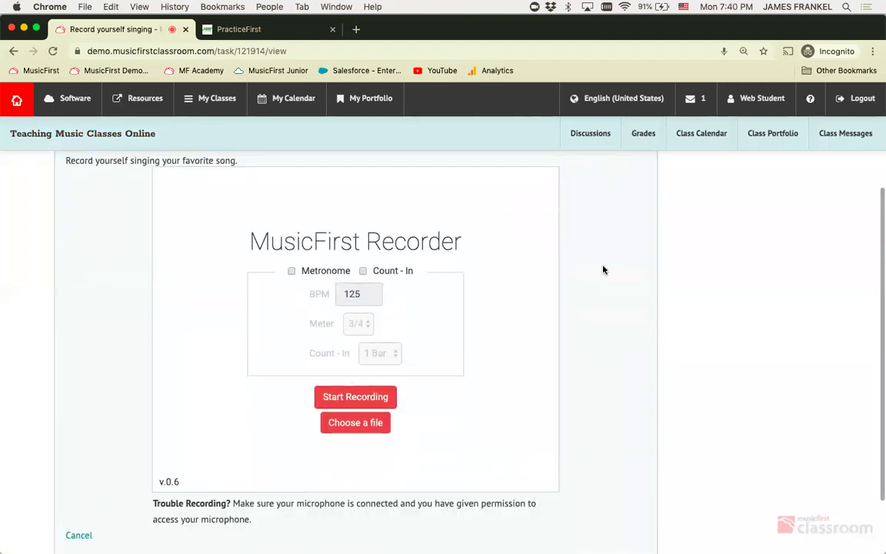
pyautogui.click(377, 397)
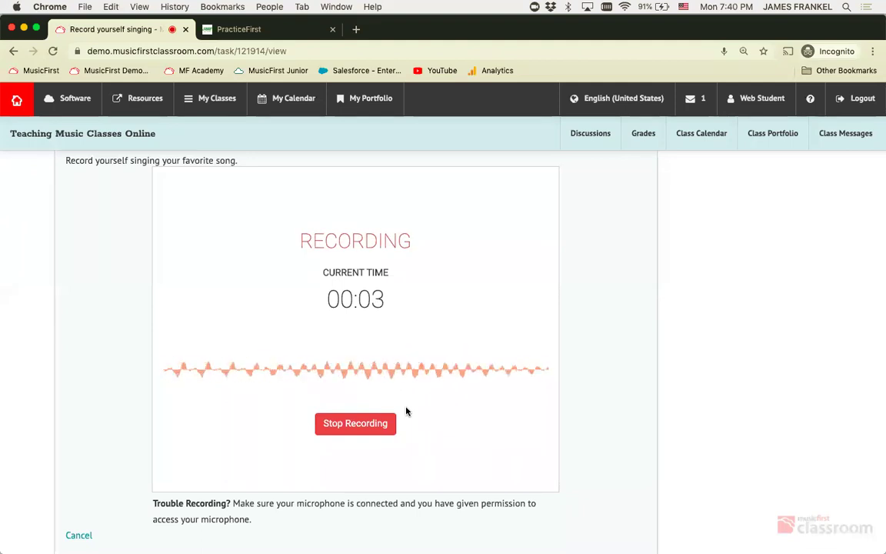
pyautogui.click(368, 428)
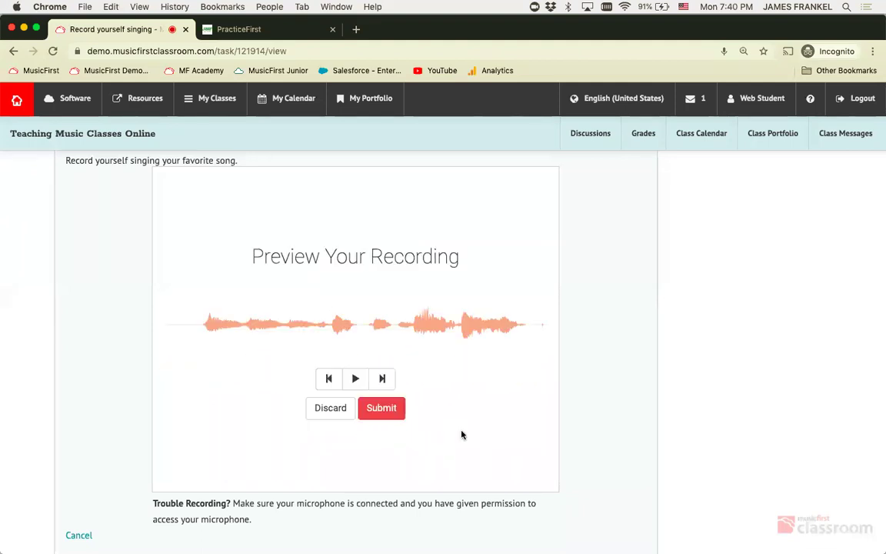
pyautogui.click(357, 378)
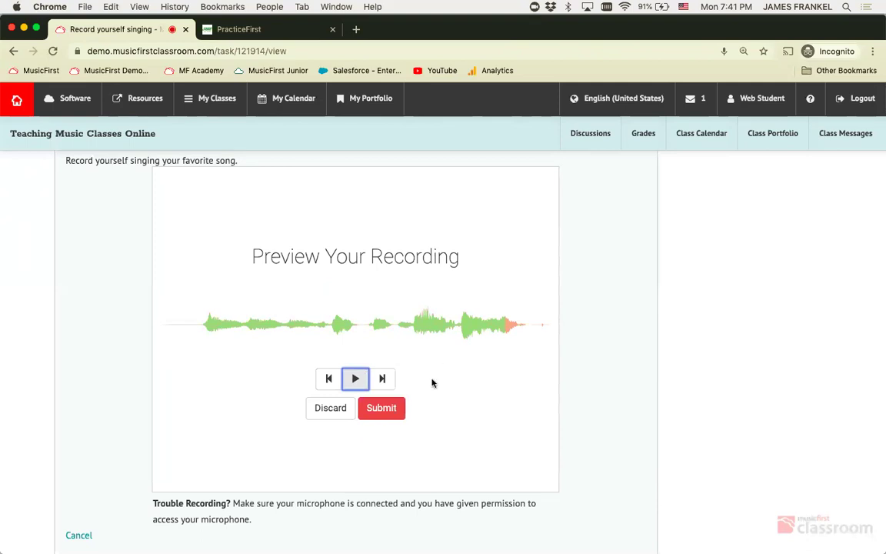
pyautogui.click(381, 408)
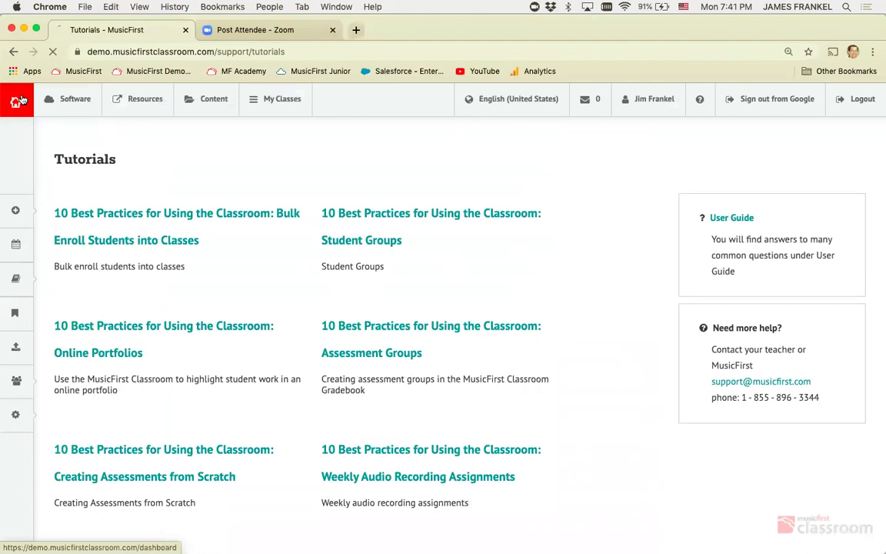
# - In the teacher's window, go to the Teaching Music Classes Online class and open Record yourself singing from the items to grade
pyautogui.click(258, 219)
pyautogui.scroll(-3, 347, 276)
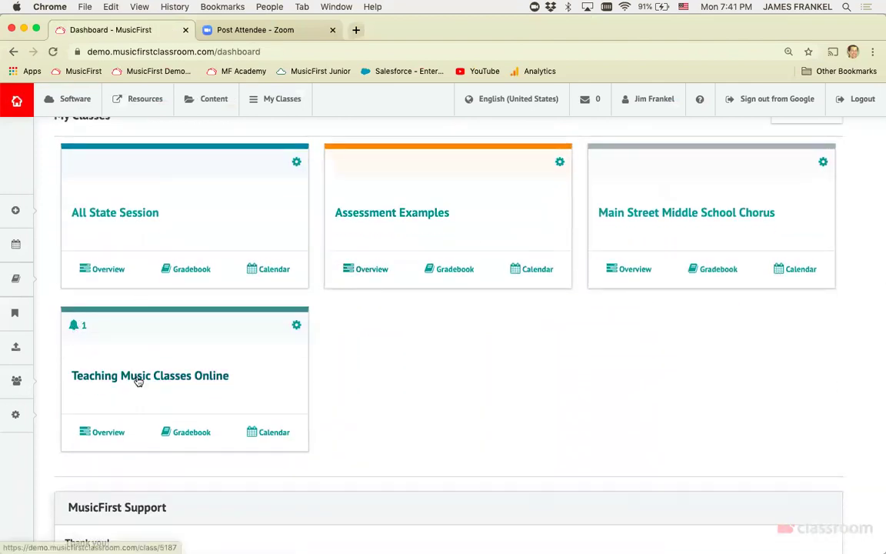
pyautogui.click(139, 380)
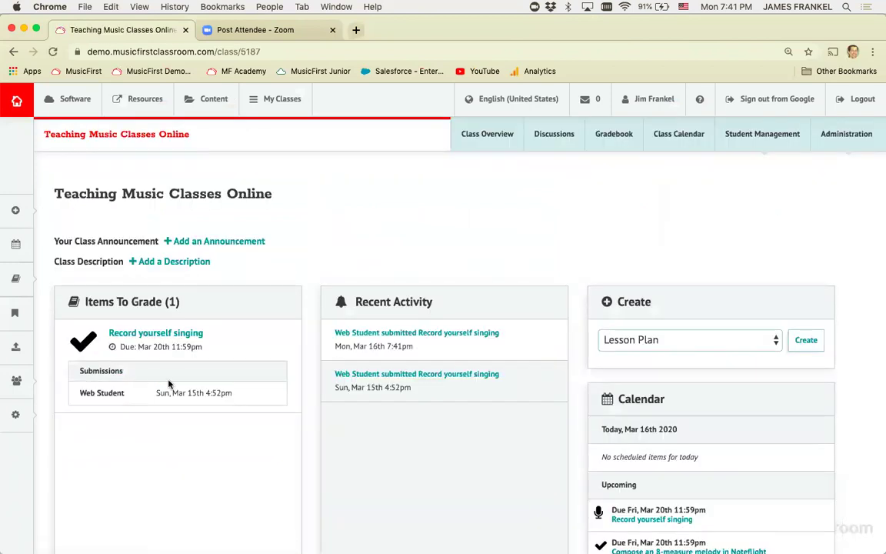
pyautogui.click(145, 334)
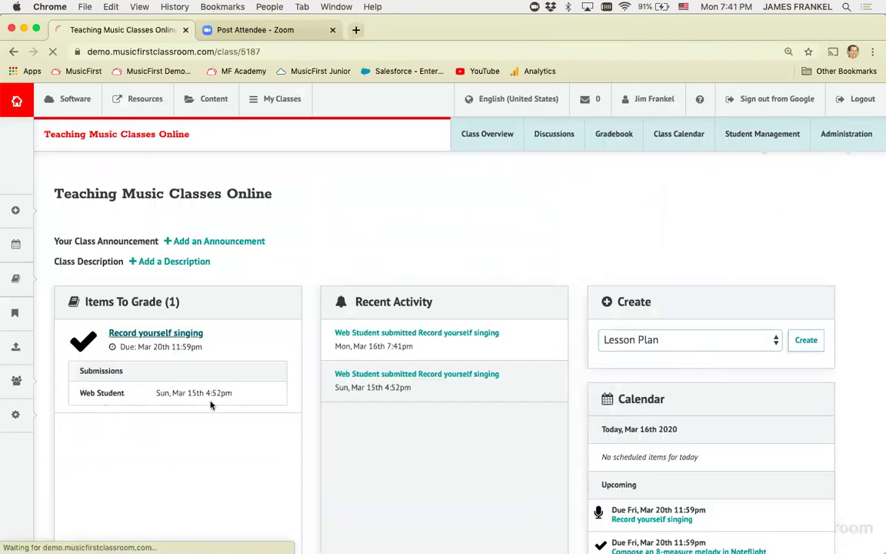
pyautogui.scroll(-1, 211, 406)
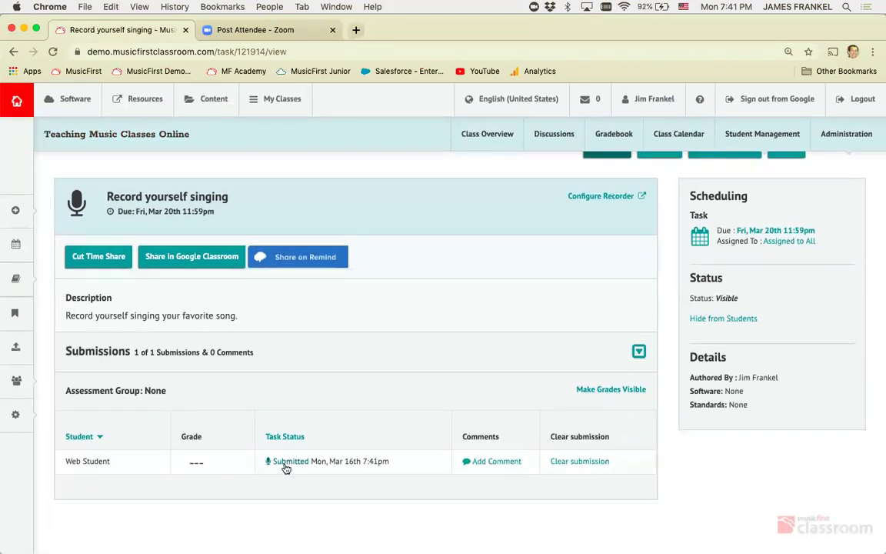
# - Open the student's submitted singing recording and listen to part of it
pyautogui.click(287, 461)
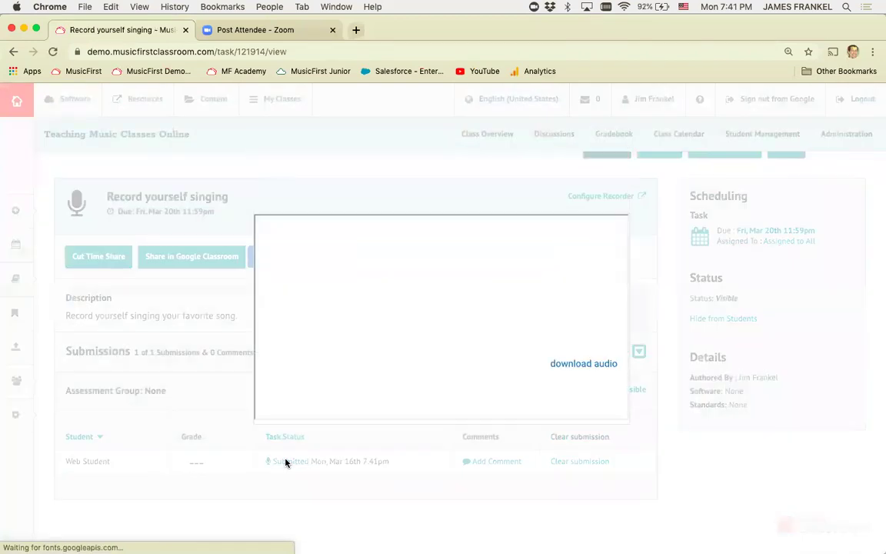
pyautogui.click(441, 350)
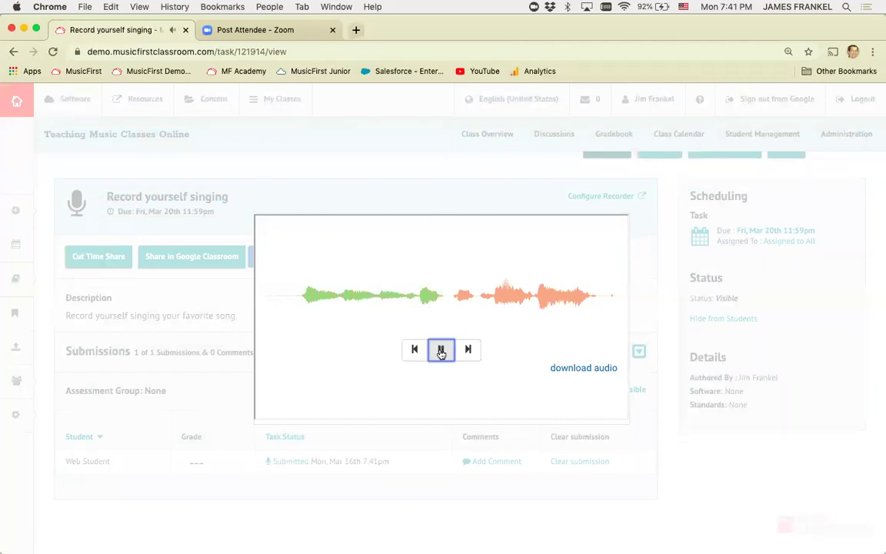
pyautogui.click(441, 350)
# - Close the recording and grade the student's singing submission 100 out of 100
pyautogui.click(194, 461)
pyautogui.click(189, 468)
pyautogui.write('100')
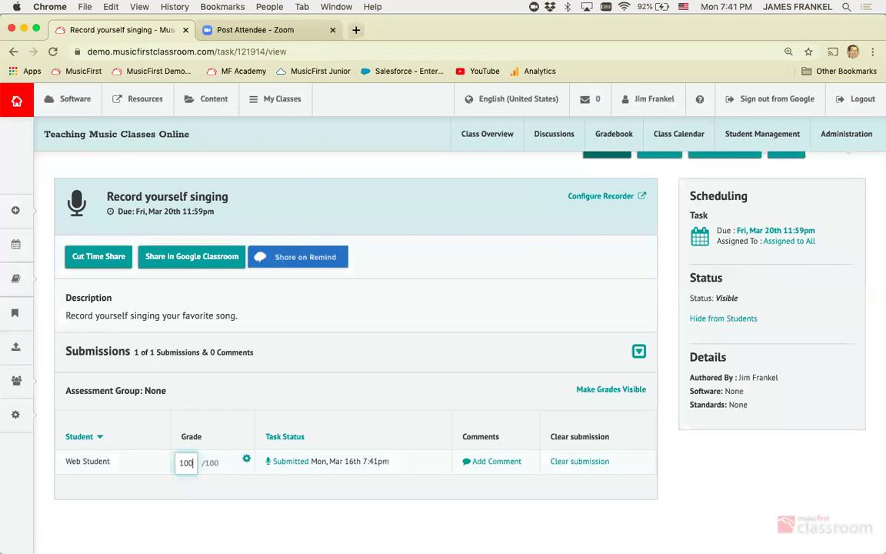
pyautogui.press('Return')
# - Add the comment "you are amazing!" to the student's singing submission and close the comments dialog
pyautogui.click(485, 462)
pyautogui.click(403, 352)
pyautogui.write('you are amazing!')
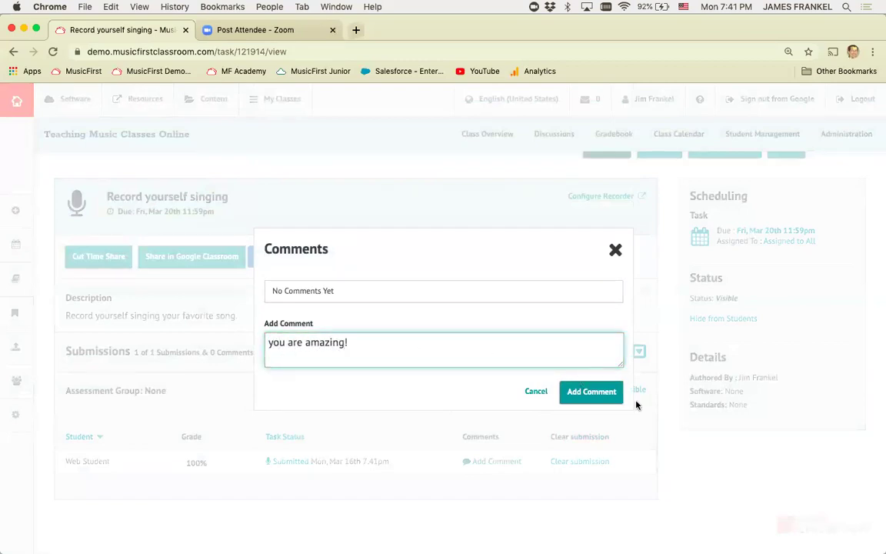
pyautogui.click(597, 393)
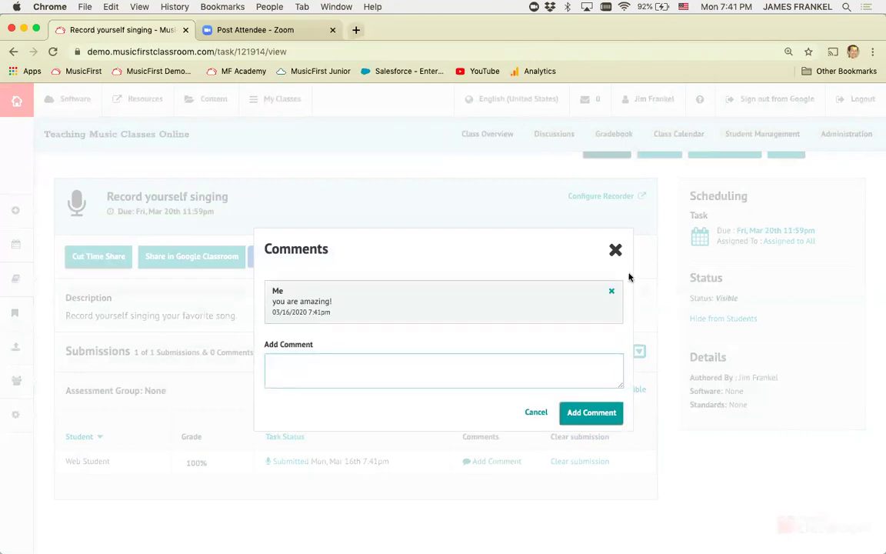
pyautogui.click(615, 250)
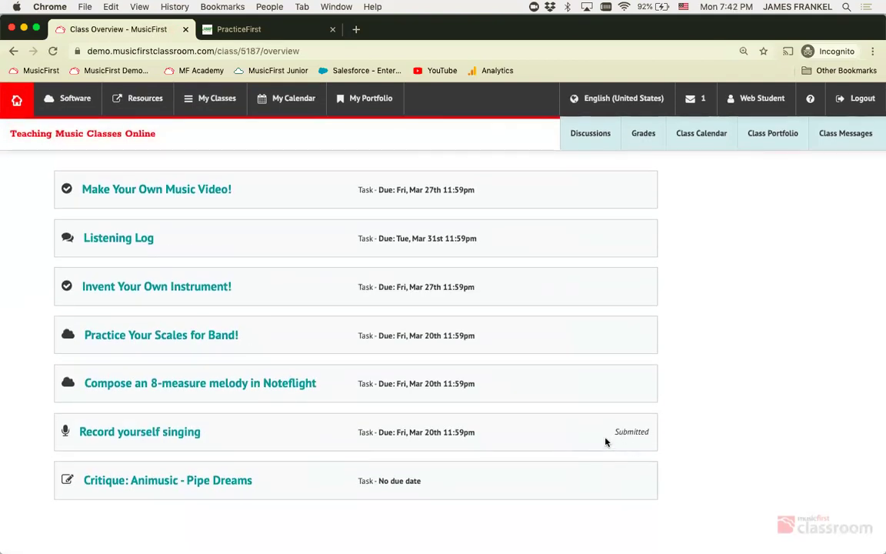
# - Open the Practice Your Scales for Band! task and launch its Bb Major Scale Quarter Notes assignment in PracticeFirst
pyautogui.click(150, 335)
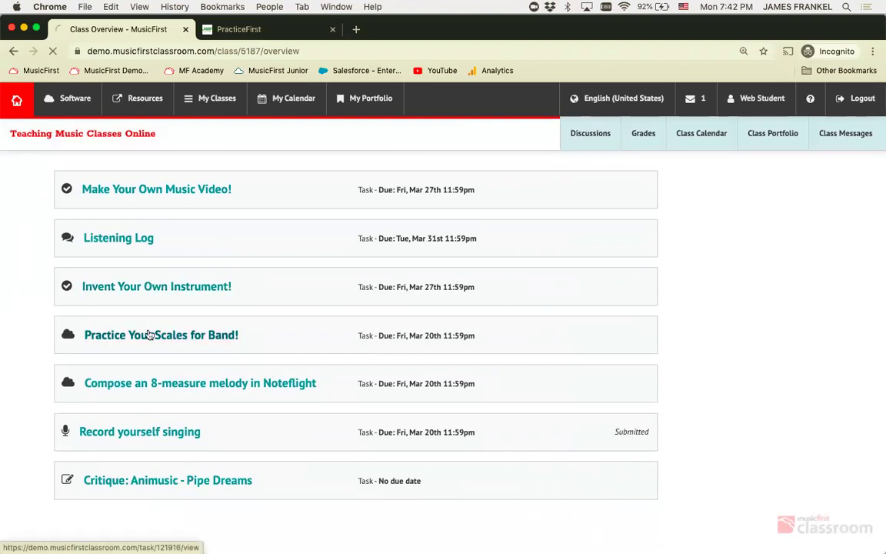
pyautogui.click(603, 254)
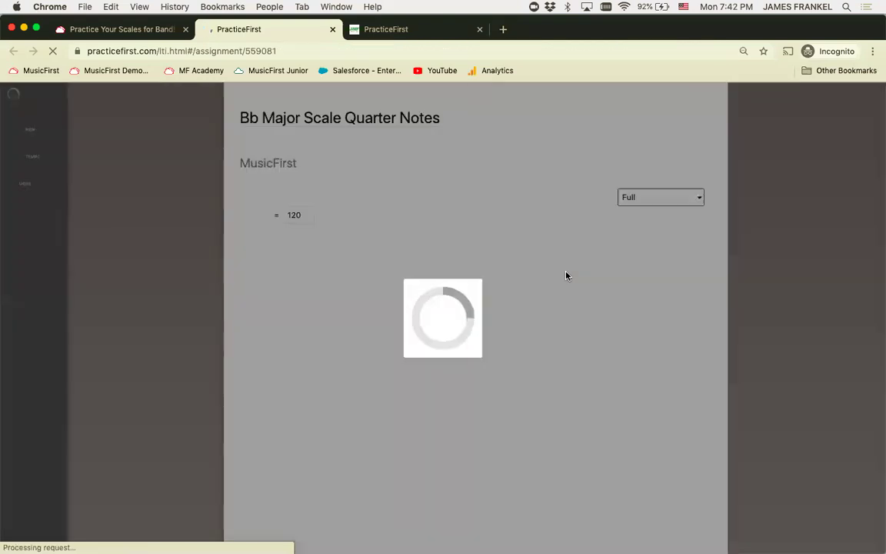
pyautogui.scroll(-5, 623, 205)
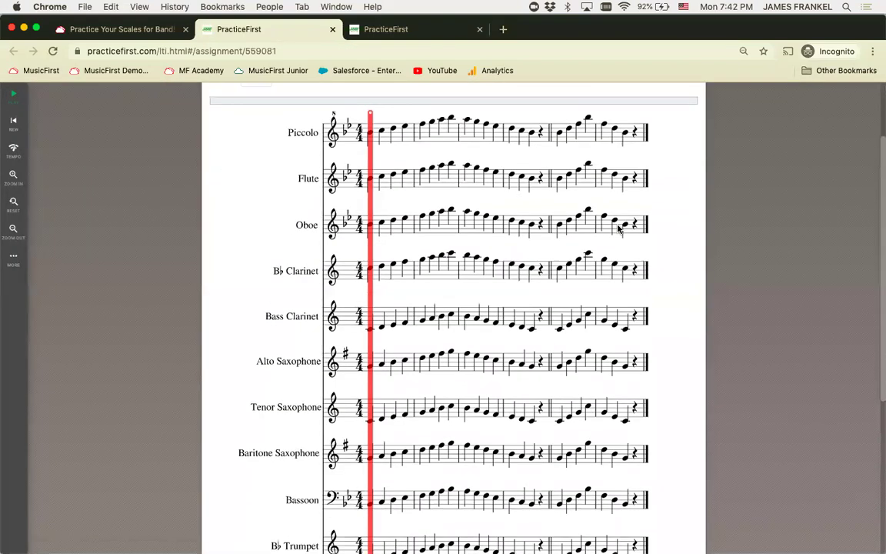
pyautogui.scroll(1, 618, 228)
pyautogui.scroll(4, 618, 229)
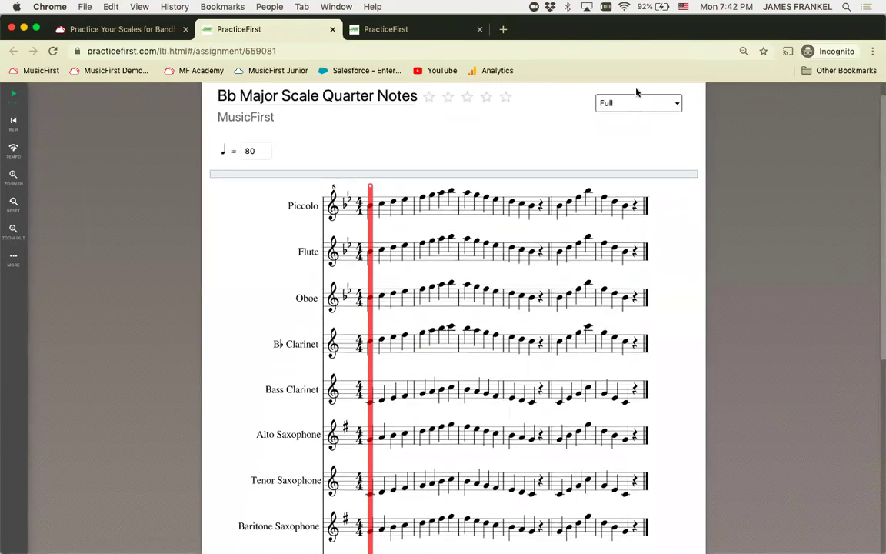
# - Switch the score from the full ensemble to the Tuba part and play it back
pyautogui.click(638, 102)
pyautogui.click(631, 250)
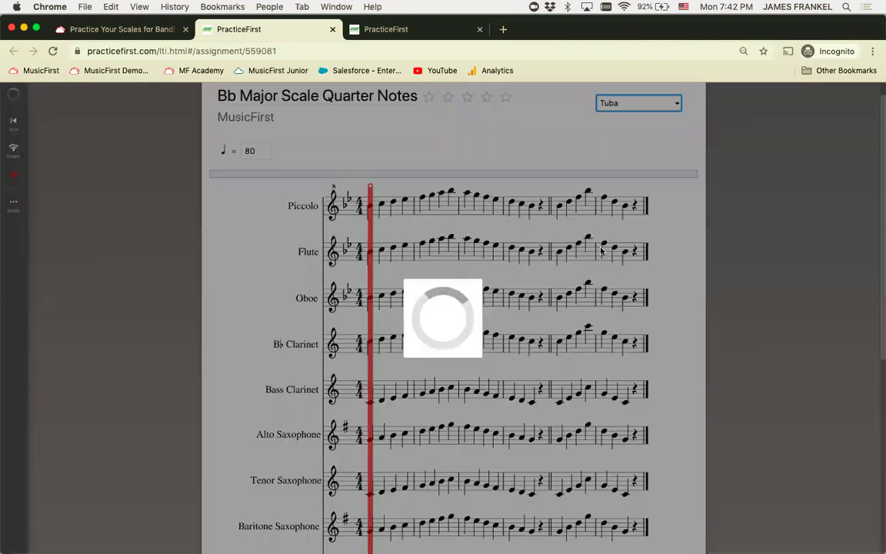
pyautogui.click(12, 95)
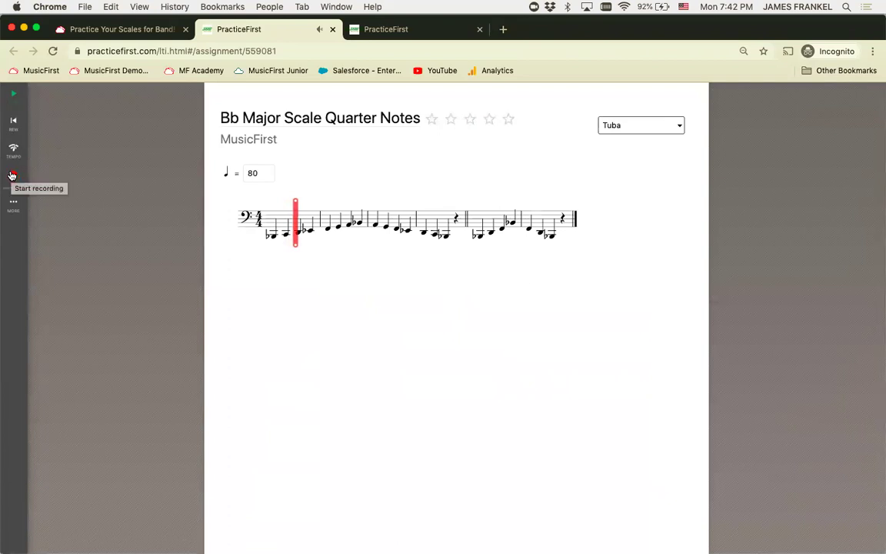
# - Record a performance of the Tuba scale with microphone access allowed and close the score report
pyautogui.click(12, 177)
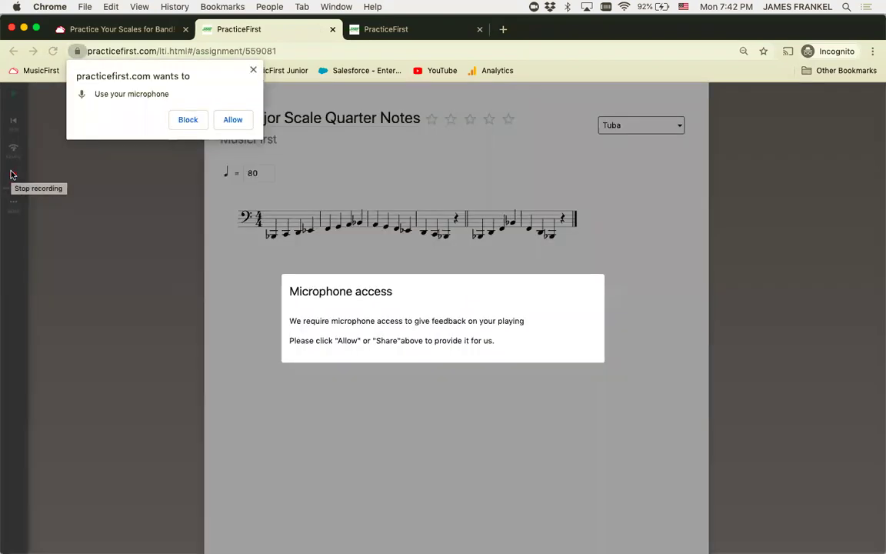
pyautogui.click(233, 119)
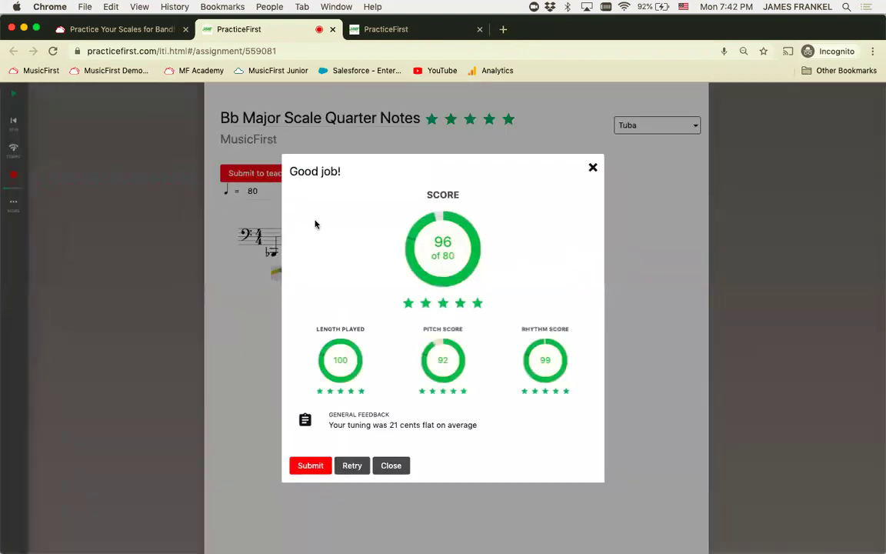
pyautogui.click(593, 167)
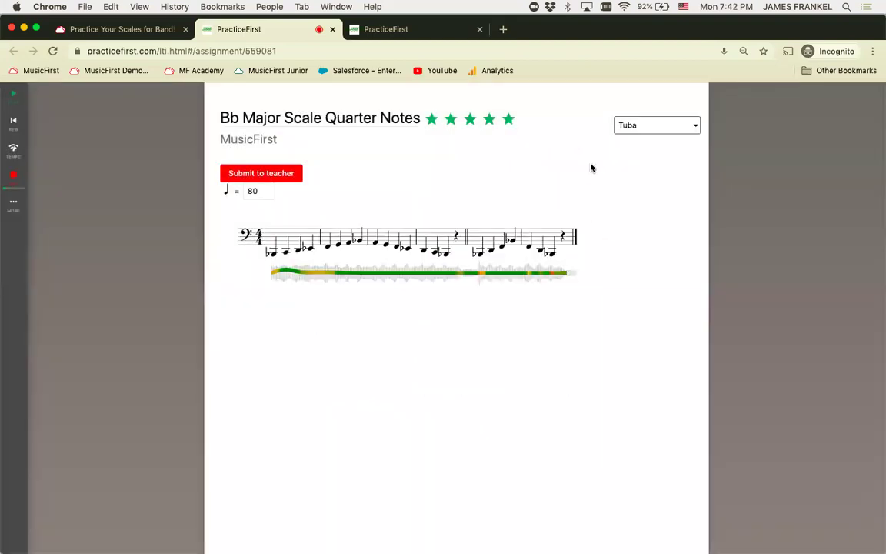
# - Inspect the pitch feedback along the recorded Tuba scale at 100% page zoom and submit the attempt to the teacher
pyautogui.moveTo(279, 275)
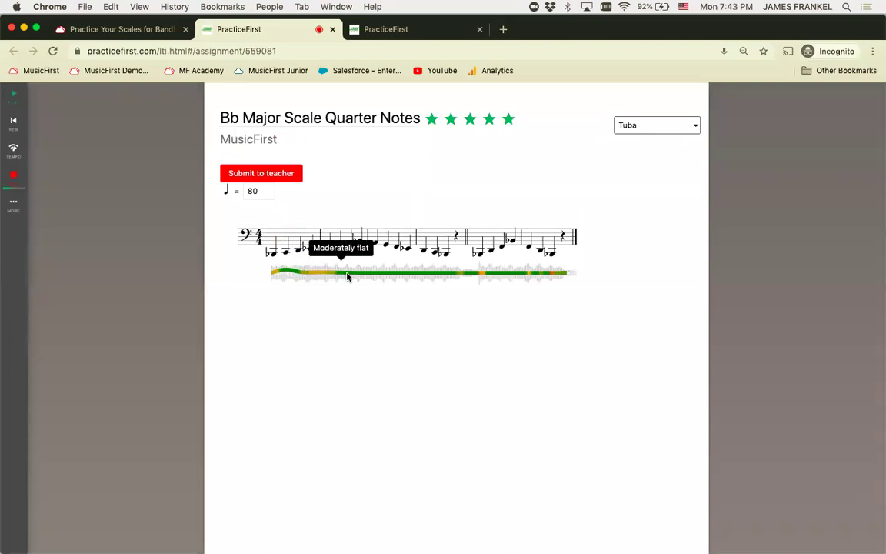
pyautogui.moveTo(468, 278)
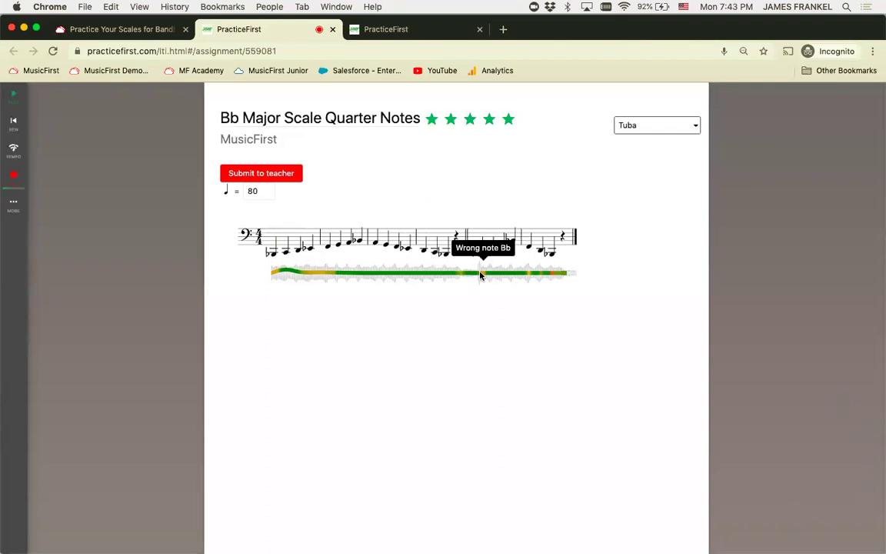
pyautogui.moveTo(529, 282)
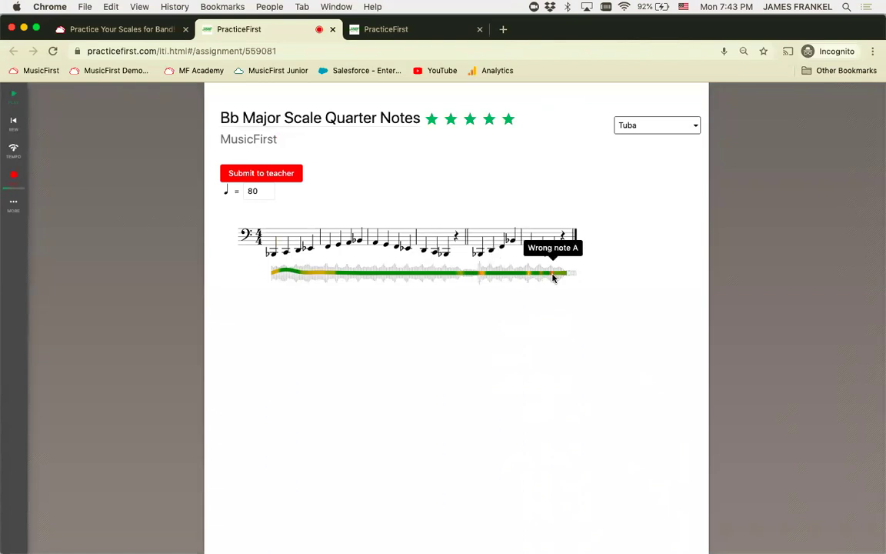
pyautogui.press('super+equal')
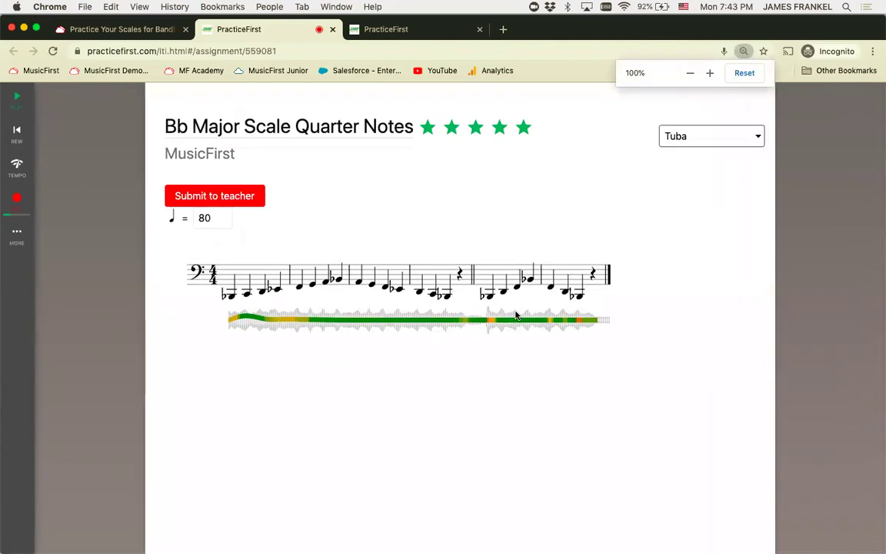
pyautogui.moveTo(488, 325)
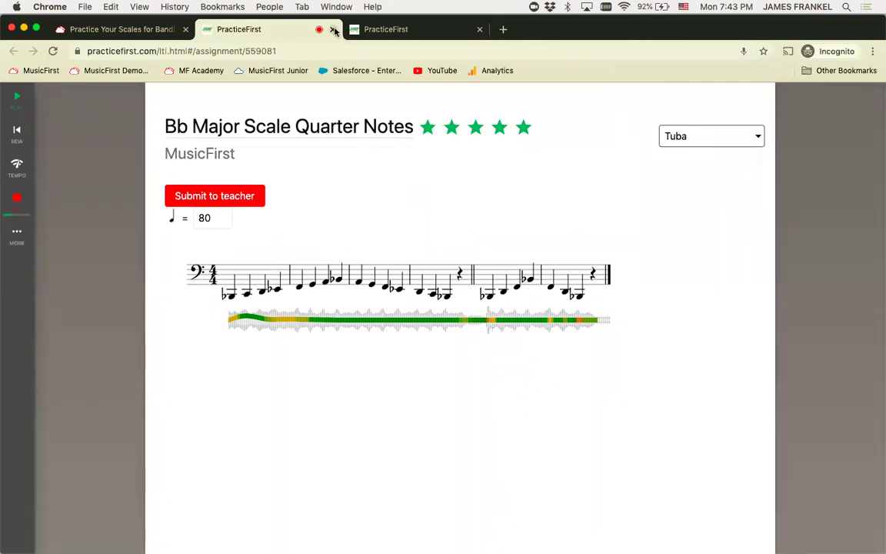
pyautogui.click(218, 197)
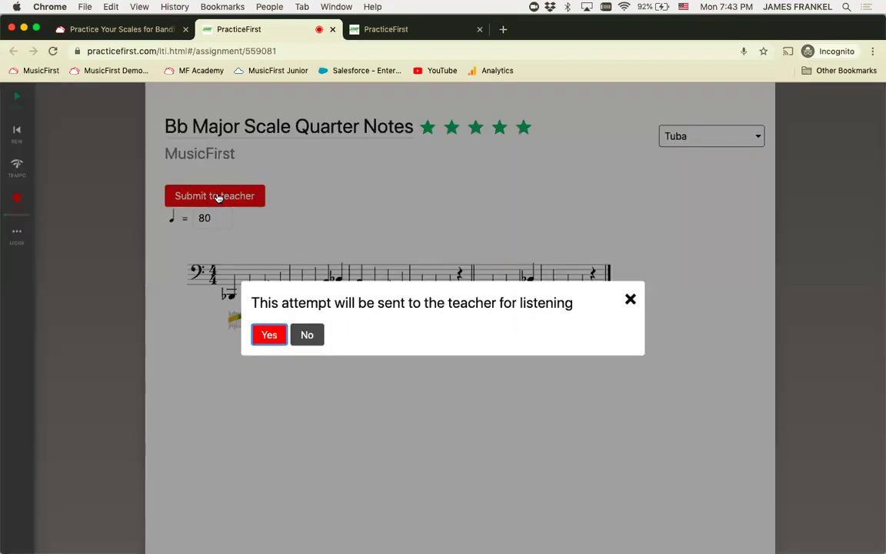
pyautogui.click(272, 333)
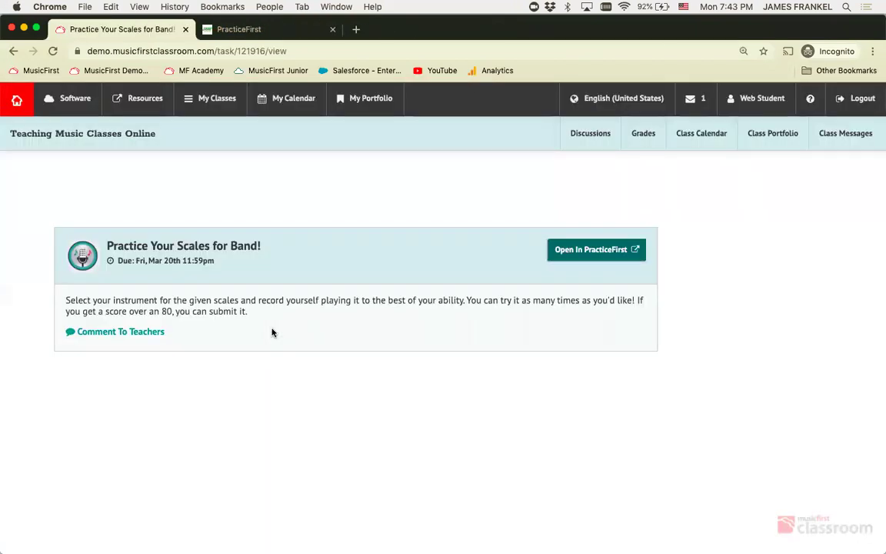
# - In the teacher's window, refresh and open the Teaching Music Classes Online class page to check its items to grade and recent activity
pyautogui.press('super+grave')
pyautogui.press('super+r')
pyautogui.click(212, 142)
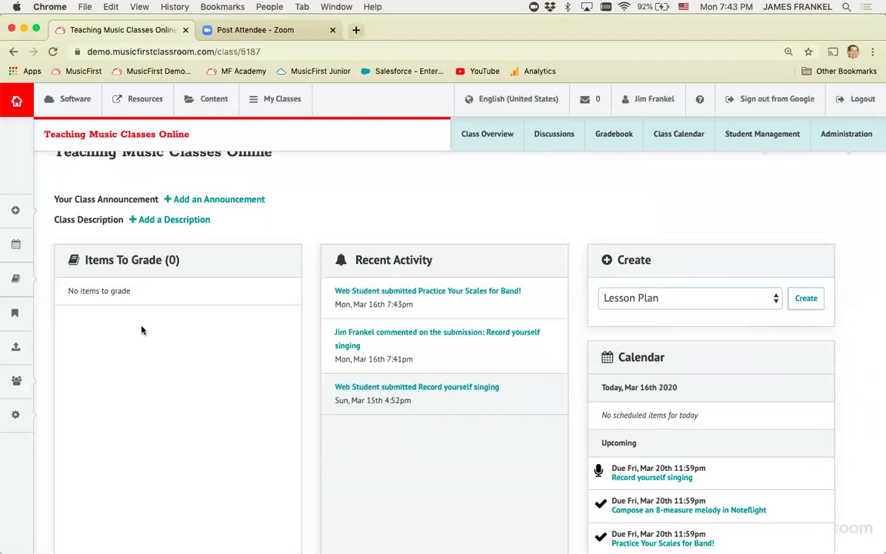
pyautogui.scroll(-1, 142, 330)
pyautogui.scroll(5, 142, 330)
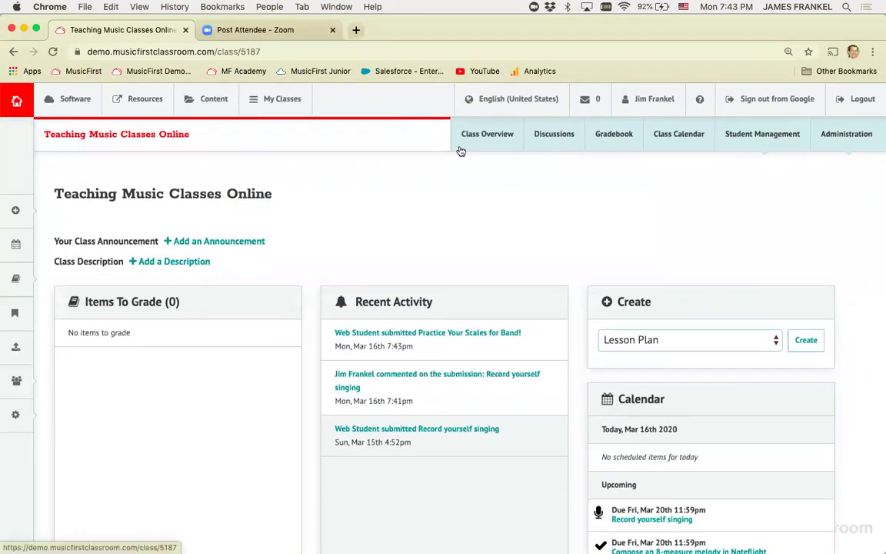
# - Check the student's grades in the class gradebook and open the student's portfolio to review the submitted work
pyautogui.click(624, 132)
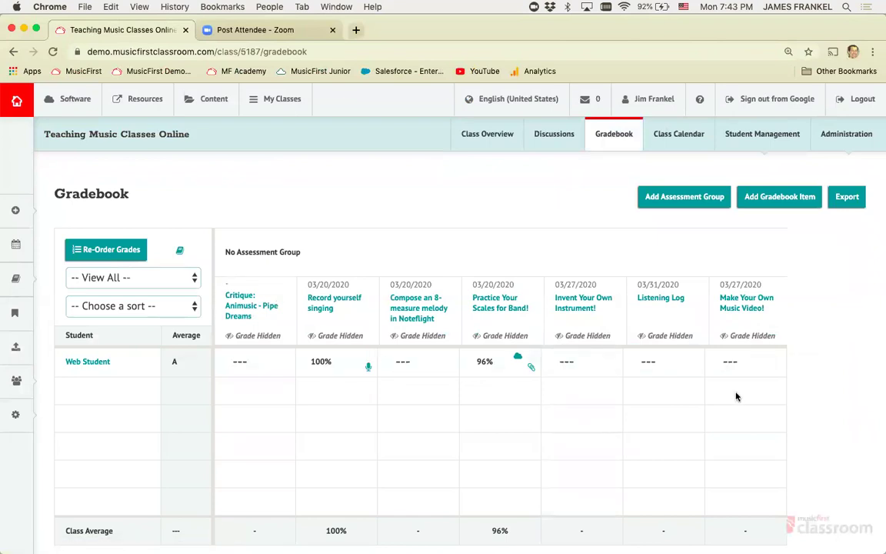
pyautogui.click(80, 363)
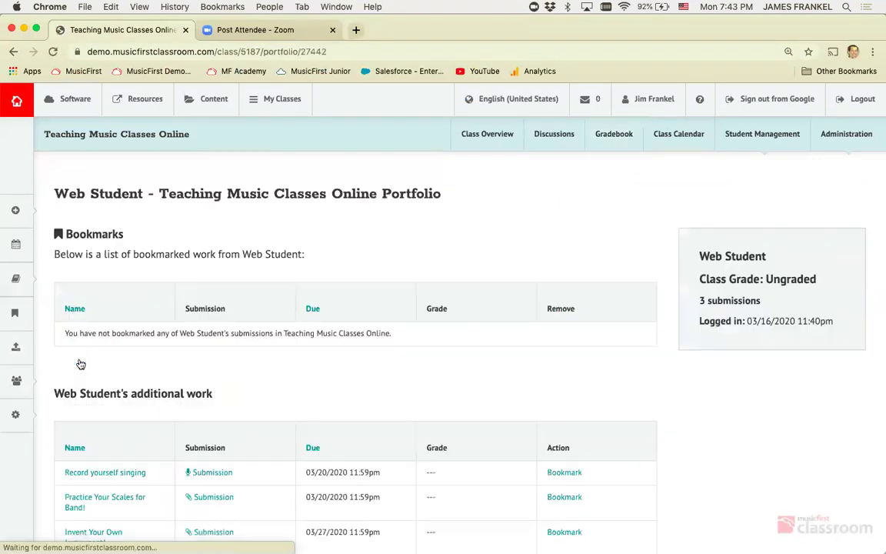
pyautogui.scroll(-2, 80, 364)
pyautogui.scroll(1, 80, 364)
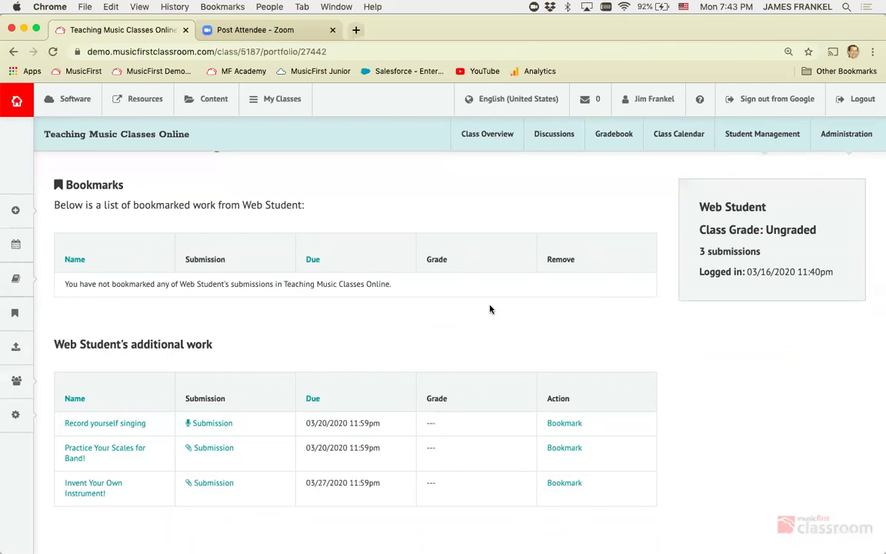
# - Return to the Teaching Music Classes Online class page and switch to the Keynote presentation
pyautogui.click(291, 146)
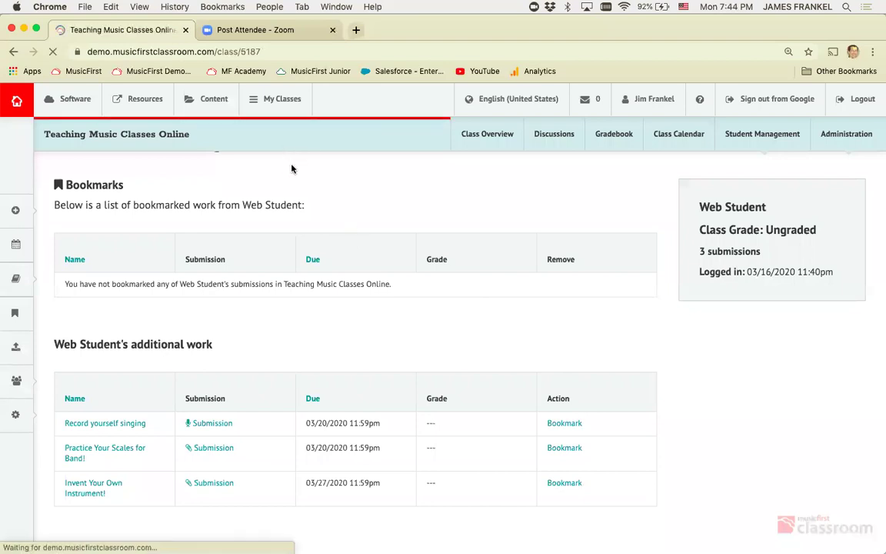
pyautogui.press('super+Tab')
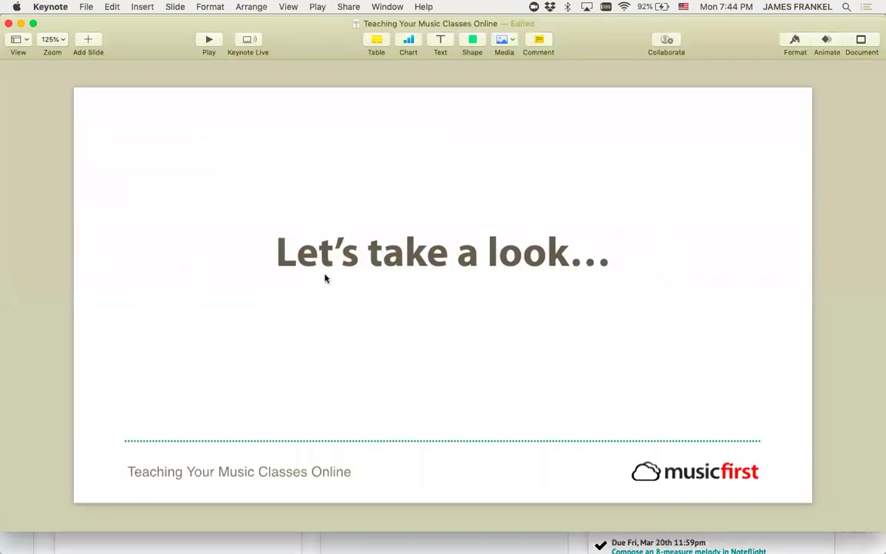